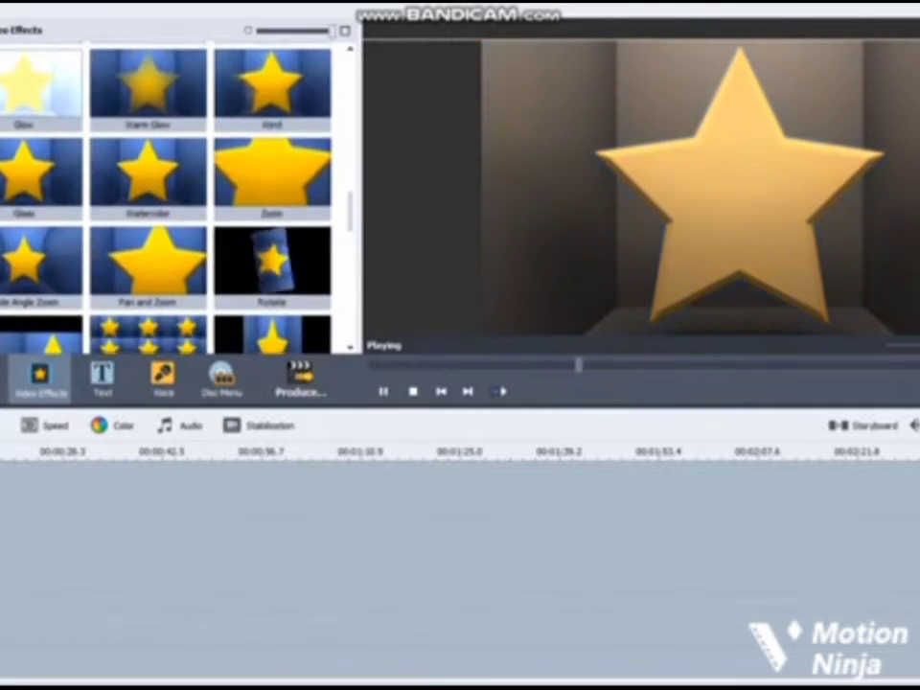
Apply the Sphere video effect to the clip on the timeline and fit the effect's length to the clip.
{"action": "scroll", "coordinate": [165, 197], "scroll_direction": "up", "scroll_amount": 4}
{"action": "scroll", "coordinate": [165, 196], "scroll_direction": "down", "scroll_amount": 2}
{"action": "scroll", "coordinate": [173, 191], "scroll_direction": "down", "scroll_amount": 6}
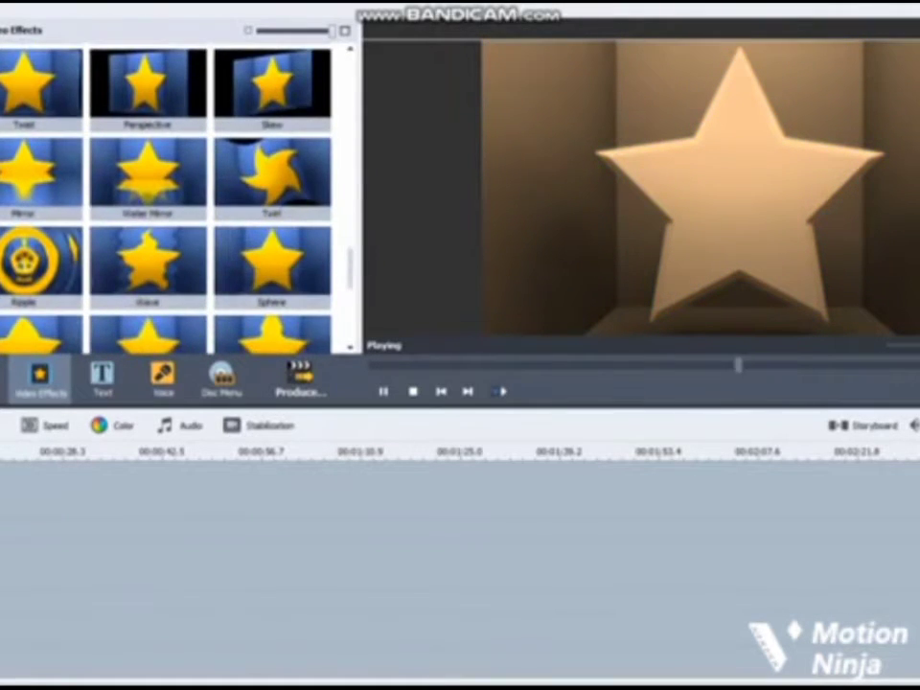
{"action": "scroll", "coordinate": [172, 192], "scroll_direction": "down", "scroll_amount": 1}
{"action": "scroll", "coordinate": [173, 192], "scroll_direction": "down", "scroll_amount": 2}
{"action": "scroll", "coordinate": [172, 192], "scroll_direction": "down", "scroll_amount": 1}
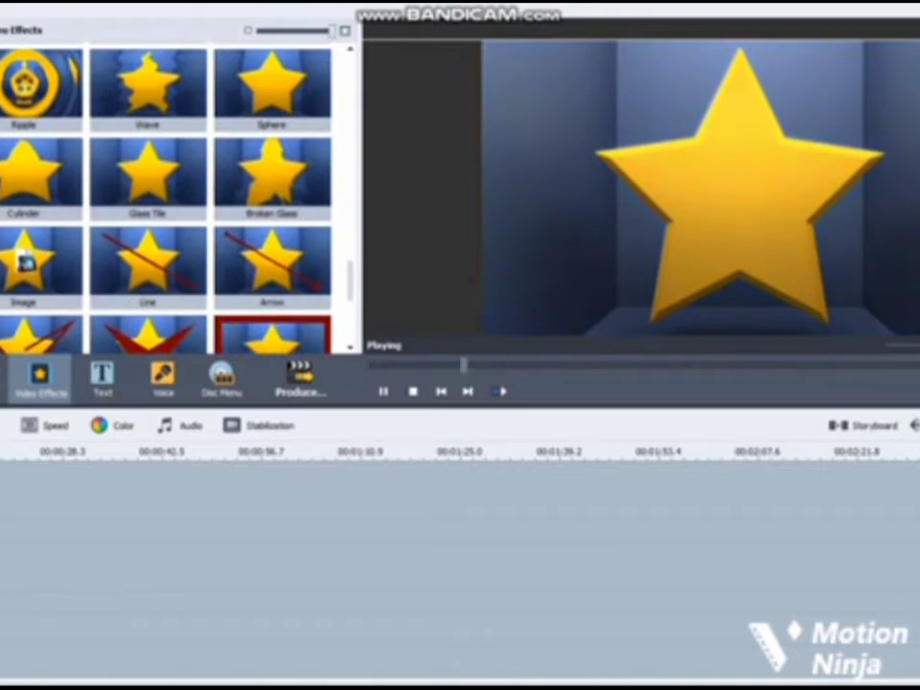
{"action": "left_click_drag", "start_coordinate": [271, 89], "coordinate": [2, 532]}
{"action": "left_click_drag", "start_coordinate": [284, 530], "coordinate": [0, 532]}
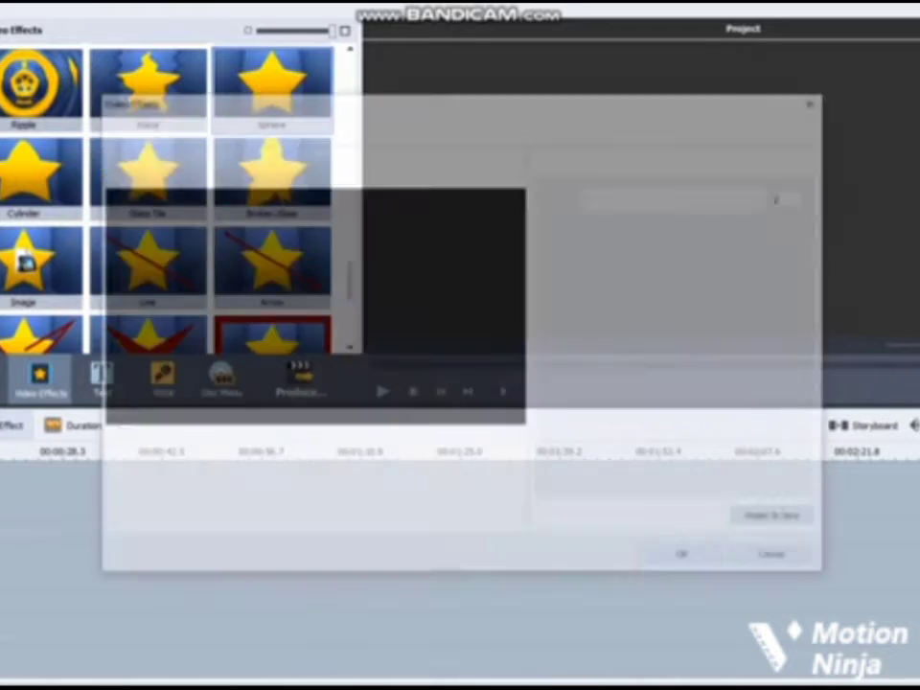
Adjust the Sphere effect's degree and accept its settings.
{"action": "key", "text": "Right"}
{"action": "key", "text": "Right"}
{"action": "key", "text": "Right"}
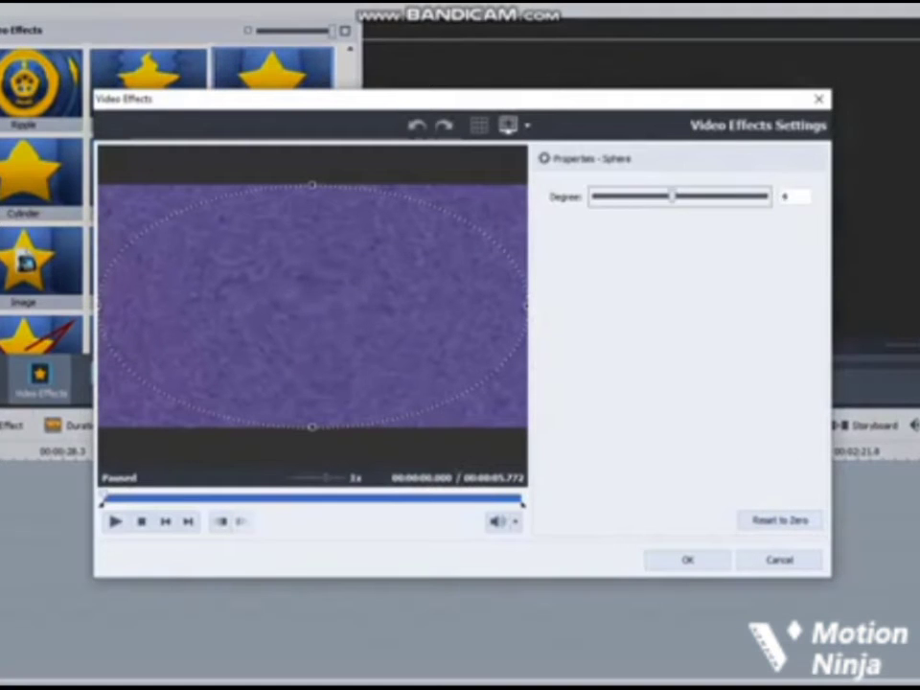
{"action": "key", "text": "Return"}
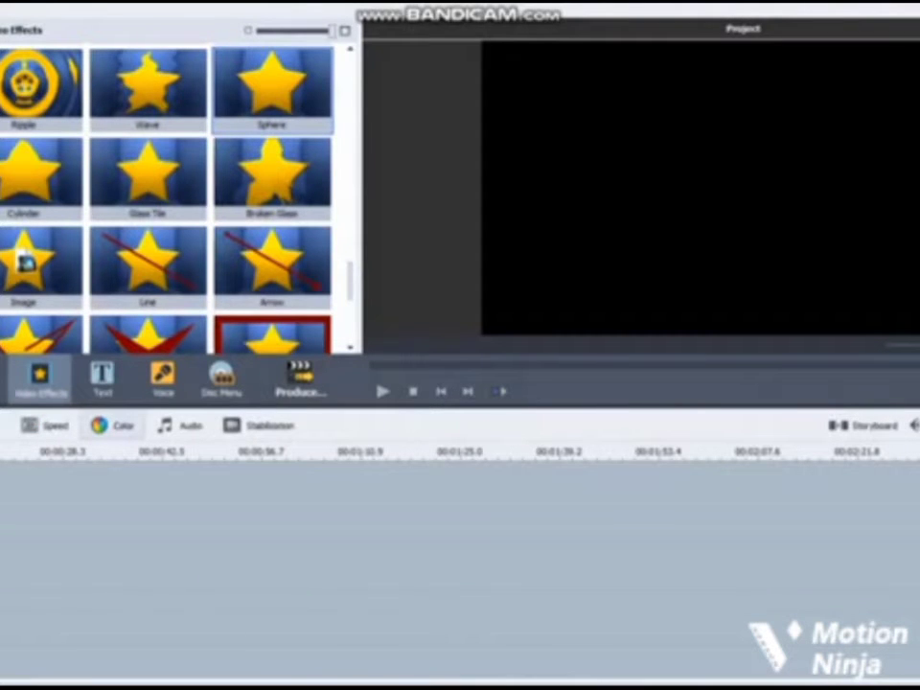
Shift the clip's hue downward in Color Correction to turn the purple picture green.
{"action": "left_click", "coordinate": [112, 425]}
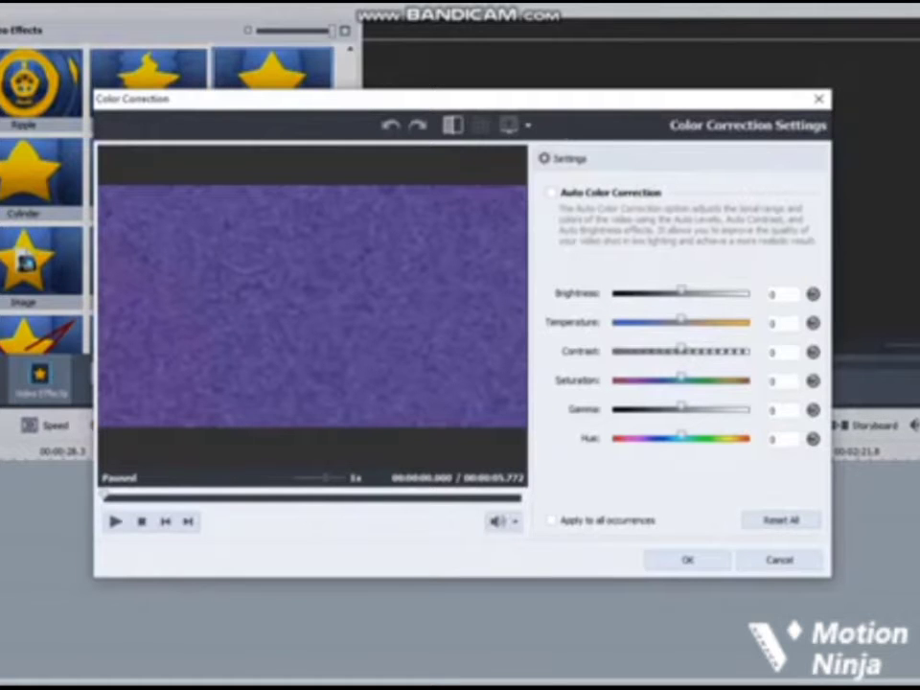
{"action": "left_click_drag", "start_coordinate": [106, 496], "coordinate": [209, 495]}
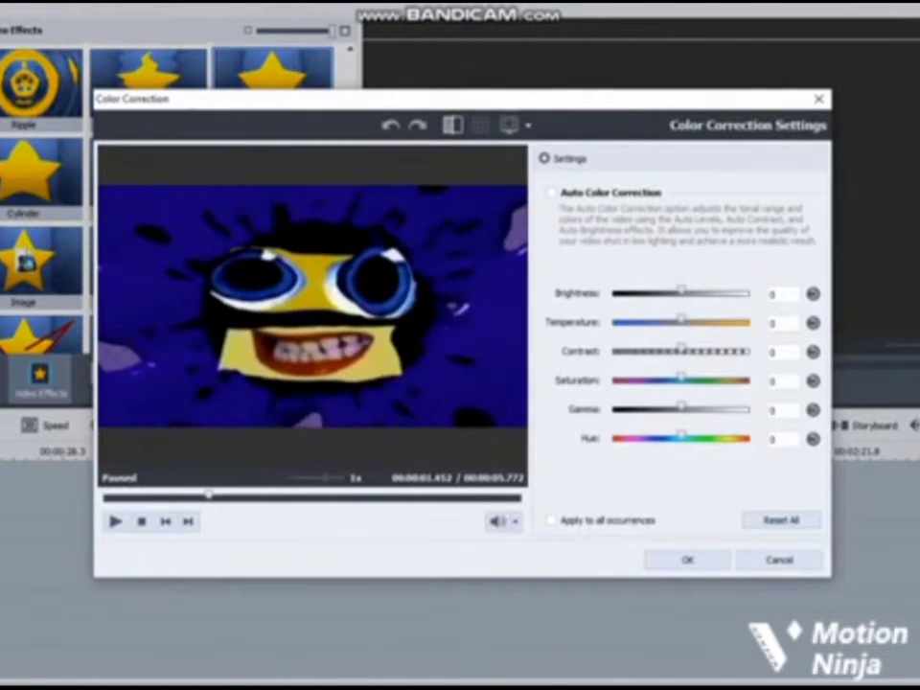
{"action": "left_click_drag", "start_coordinate": [680, 437], "coordinate": [643, 438]}
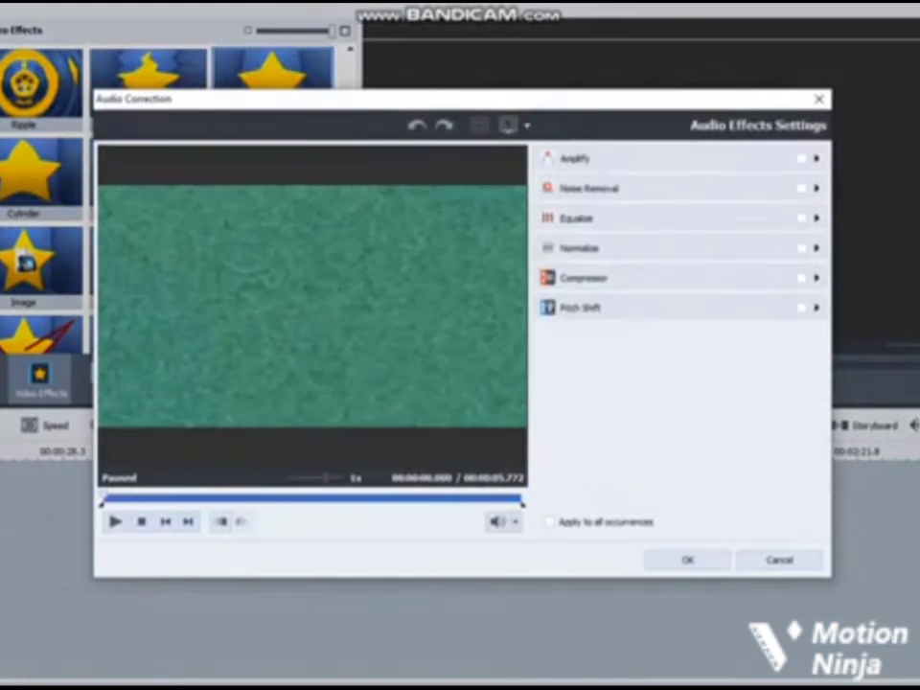
Apply the Helium pitch shift preset to the clip's audio and play the result.
{"action": "left_click", "coordinate": [775, 478]}
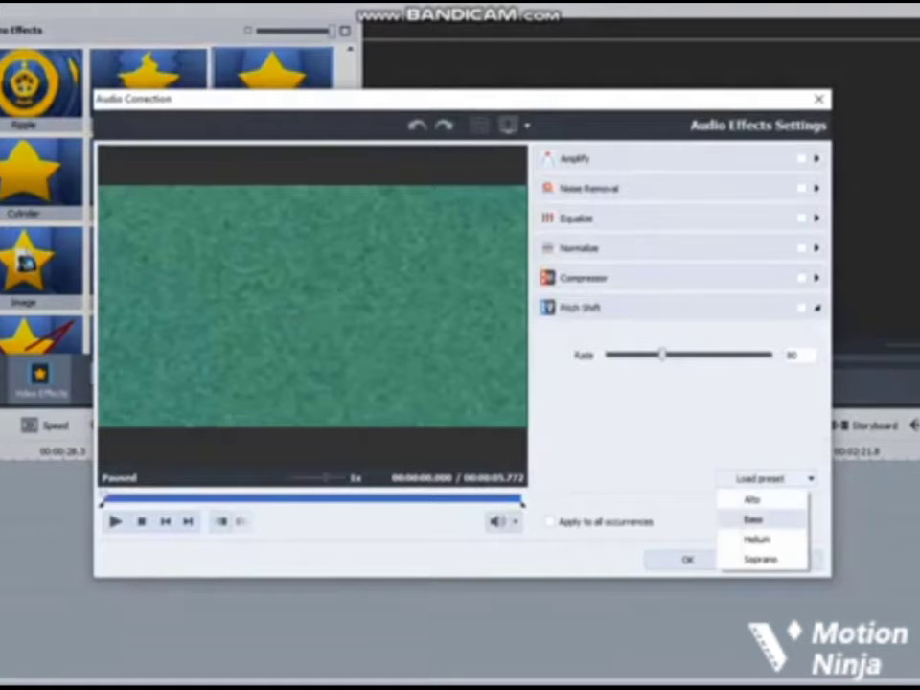
{"action": "left_click", "coordinate": [757, 540]}
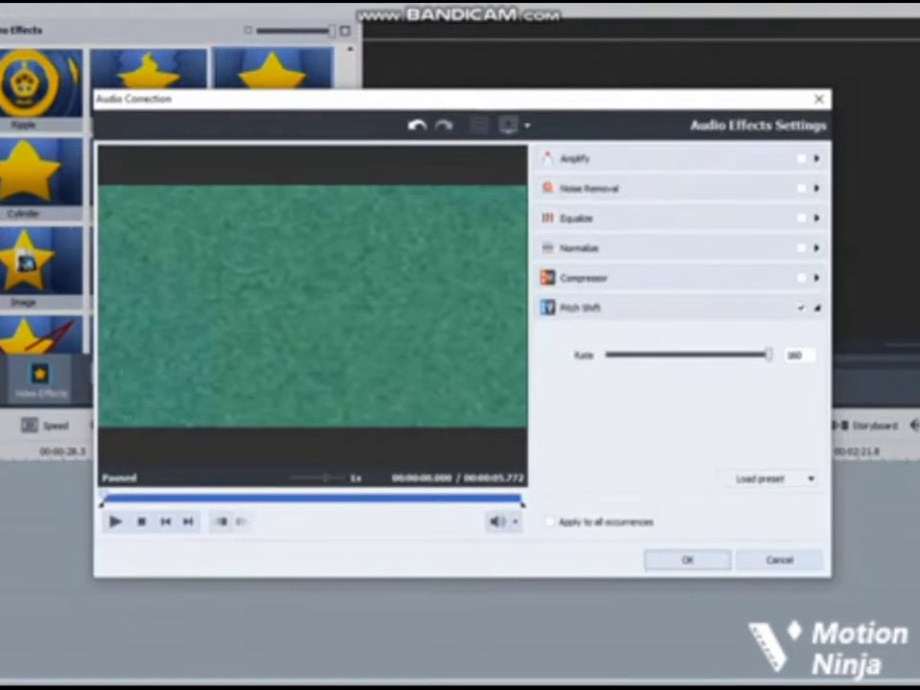
{"action": "left_click", "coordinate": [688, 560]}
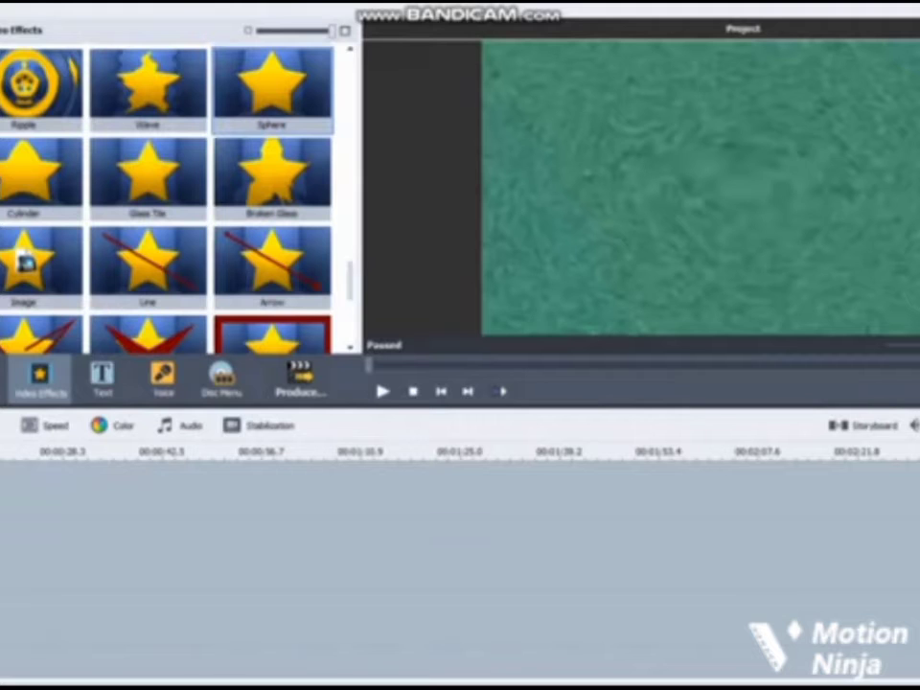
{"action": "key", "text": "space"}
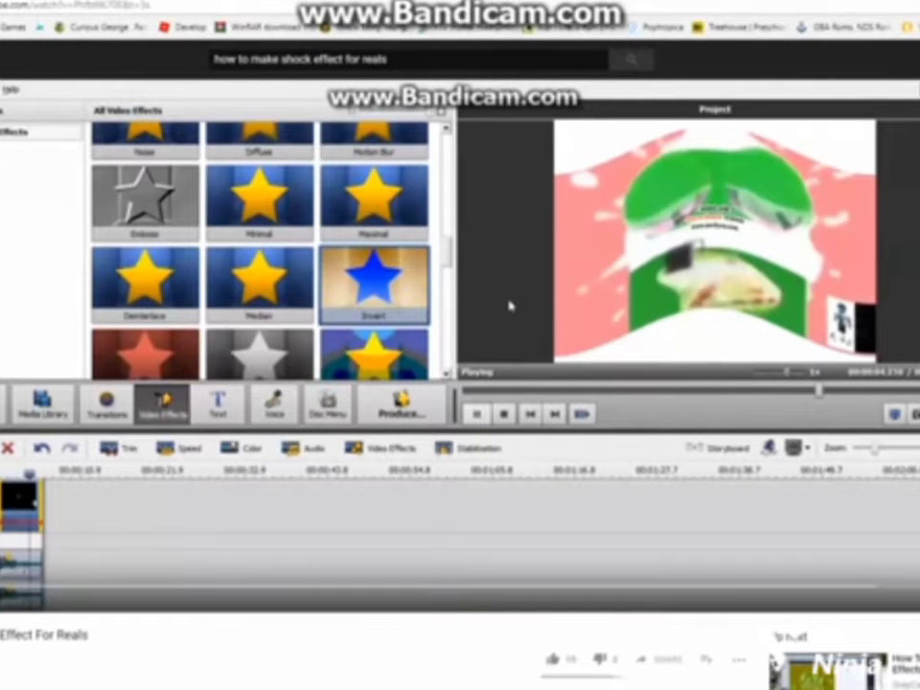
Check the effect recipe in the YouTube comments, switch to AVS Video Editor and add the Papa's Burgeria clip to the video track.
{"action": "scroll", "coordinate": [509, 305], "scroll_direction": "down", "scroll_amount": 6}
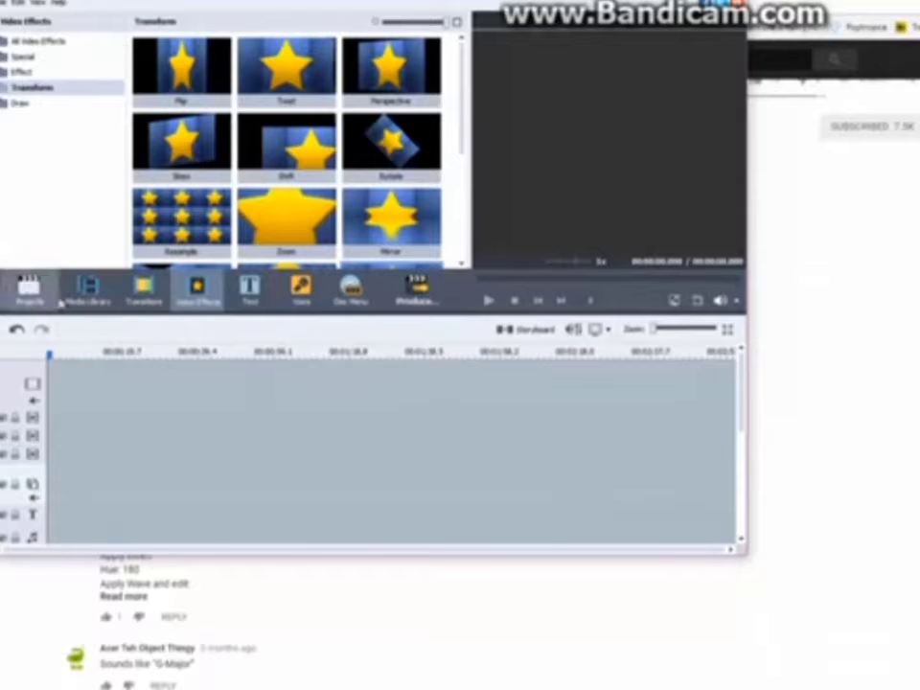
{"action": "left_click", "coordinate": [87, 287]}
{"action": "left_click_drag", "start_coordinate": [283, 158], "coordinate": [115, 384]}
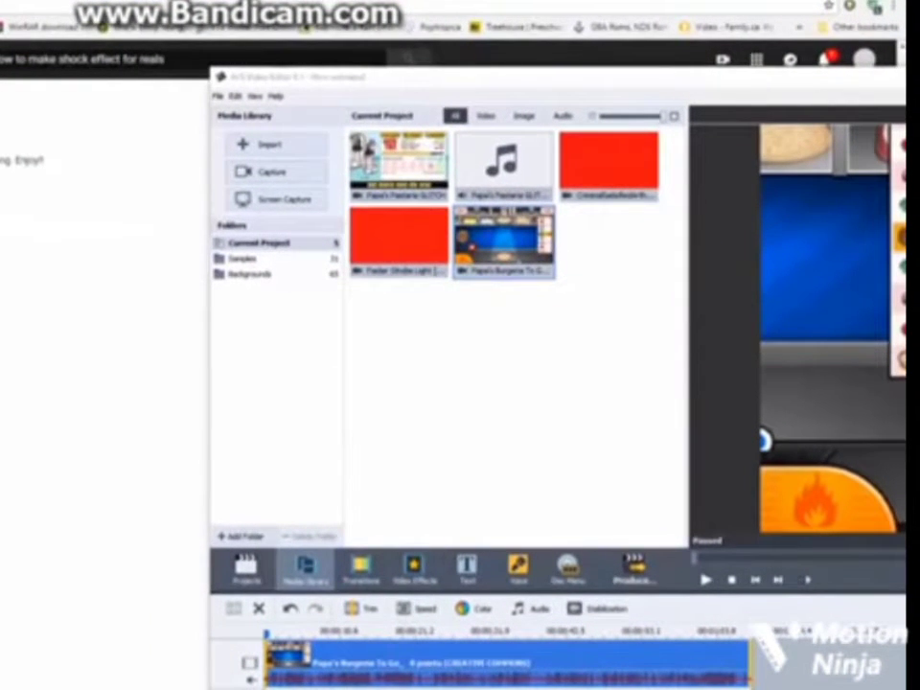
Apply the Invert effect beneath the Papa's Burgeria clip and extend it to the clip's end.
{"action": "left_click_drag", "start_coordinate": [337, 78], "coordinate": [210, 17]}
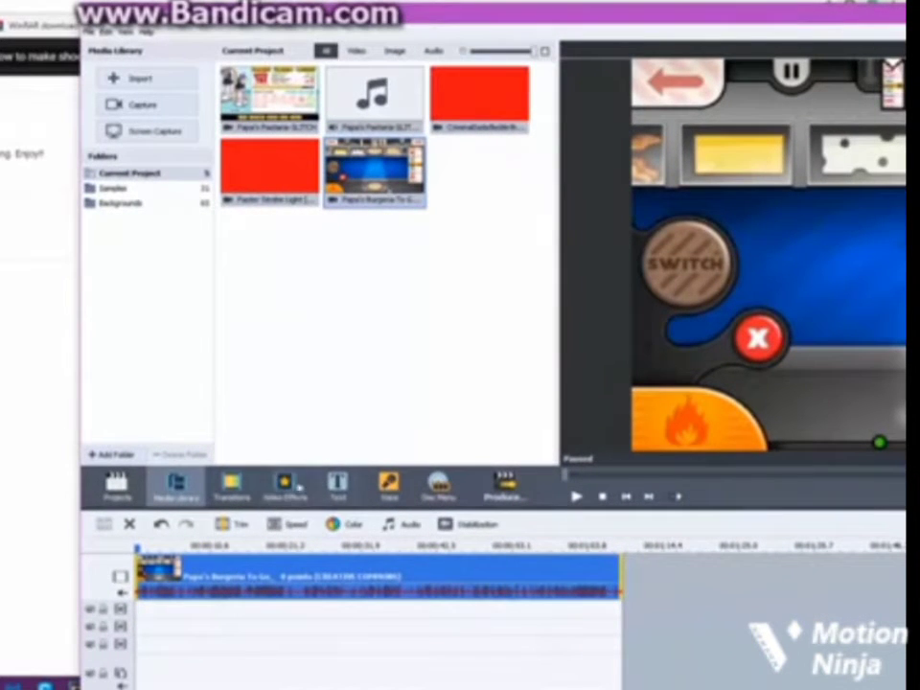
{"action": "left_click", "coordinate": [284, 484]}
{"action": "left_click", "coordinate": [110, 99]}
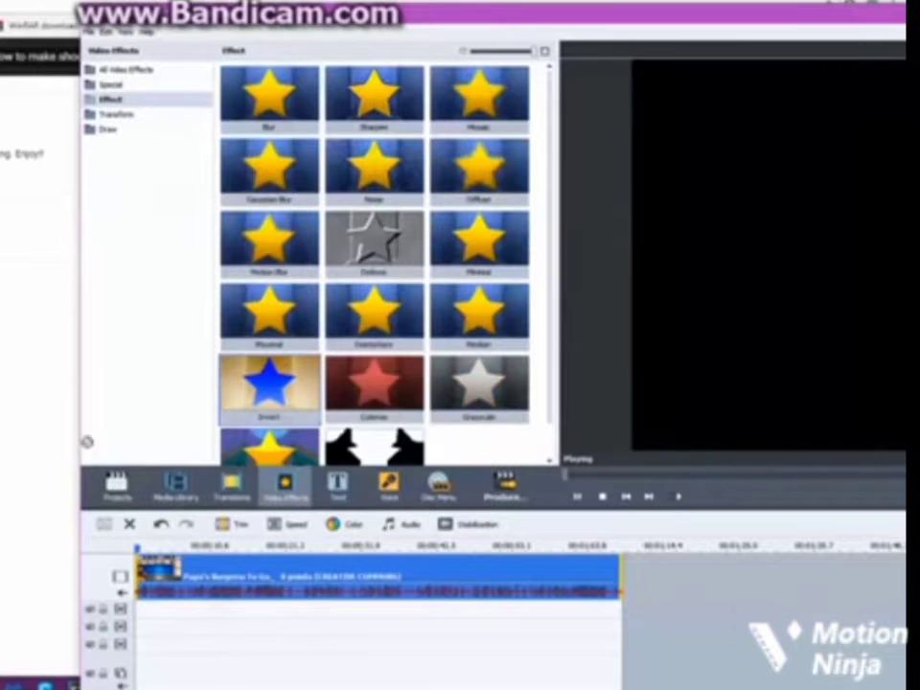
{"action": "left_click_drag", "start_coordinate": [269, 388], "coordinate": [192, 610]}
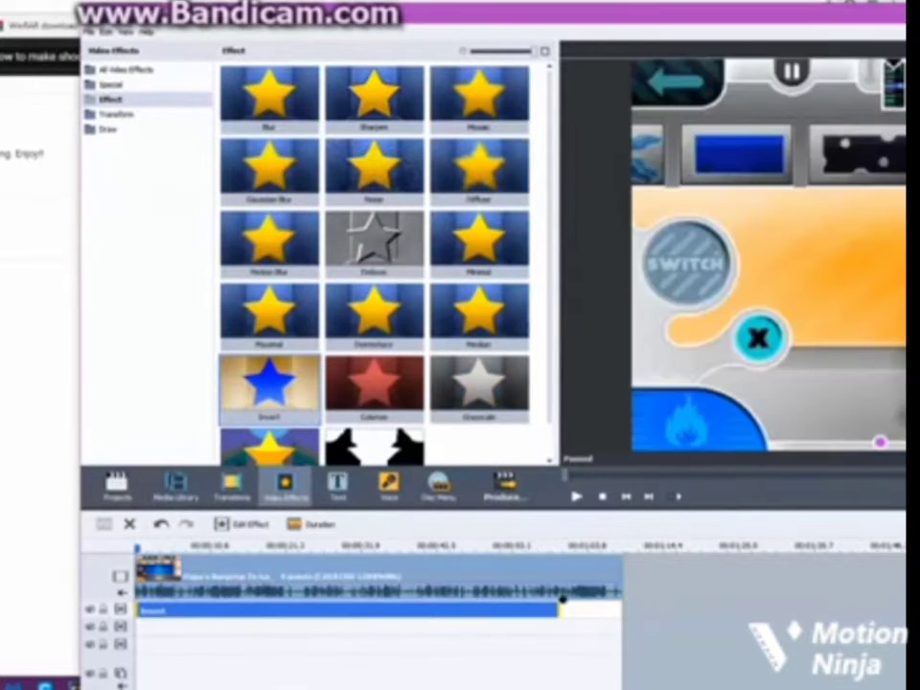
{"action": "left_click_drag", "start_coordinate": [561, 607], "coordinate": [623, 610]}
Set the Papa's Burgeria clip's hue to 180 in Color Correction.
{"action": "left_click", "coordinate": [518, 575]}
{"action": "left_click", "coordinate": [352, 523]}
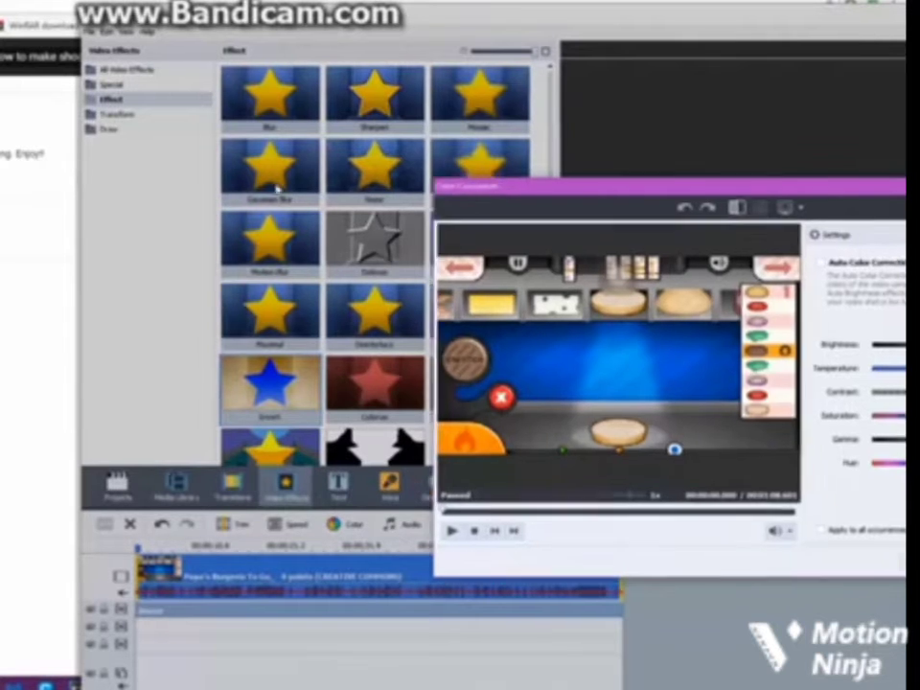
{"action": "left_click_drag", "start_coordinate": [609, 204], "coordinate": [39, 248]}
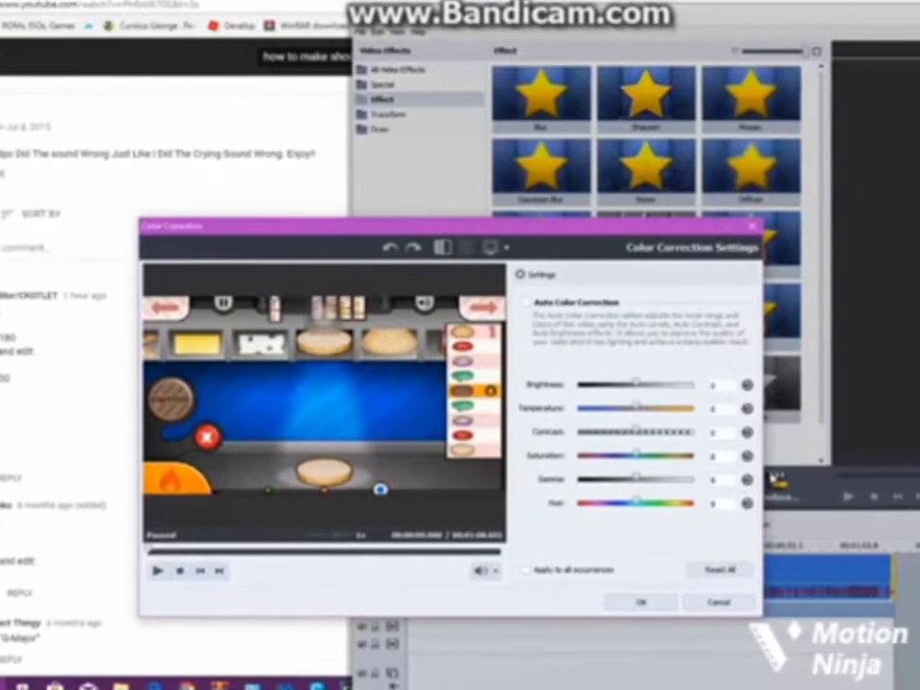
{"action": "left_click", "coordinate": [725, 503]}
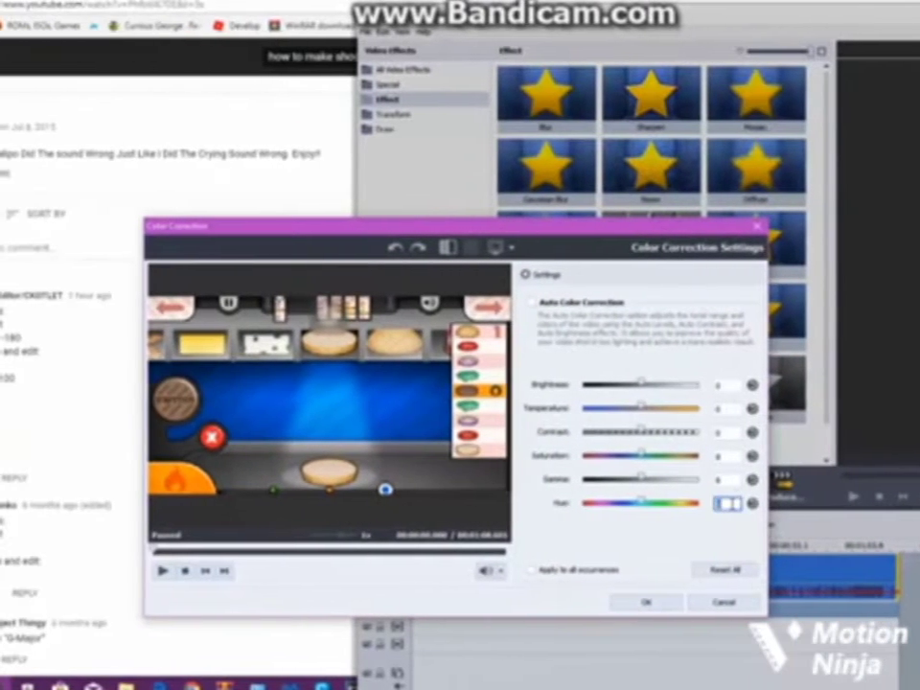
{"action": "left_click", "coordinate": [725, 479]}
{"action": "type", "text": "18"}
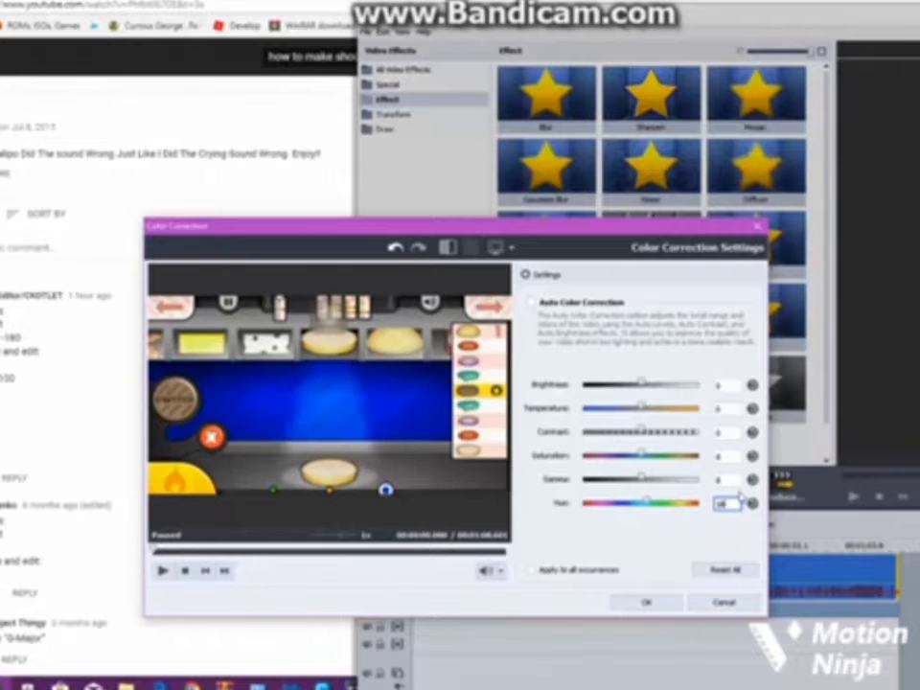
{"action": "type", "text": "0"}
{"action": "left_click", "coordinate": [651, 604]}
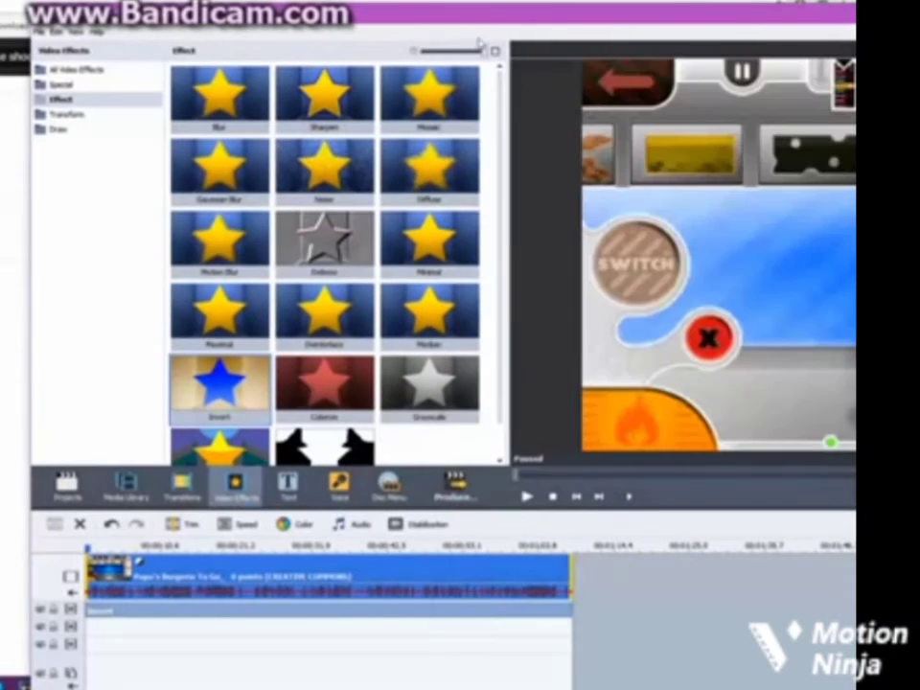
Add the Wave effect on the line below Invert, with peaks set to 1 and amplitude to 100.
{"action": "left_click", "coordinate": [96, 114]}
{"action": "left_click_drag", "start_coordinate": [428, 311], "coordinate": [93, 629]}
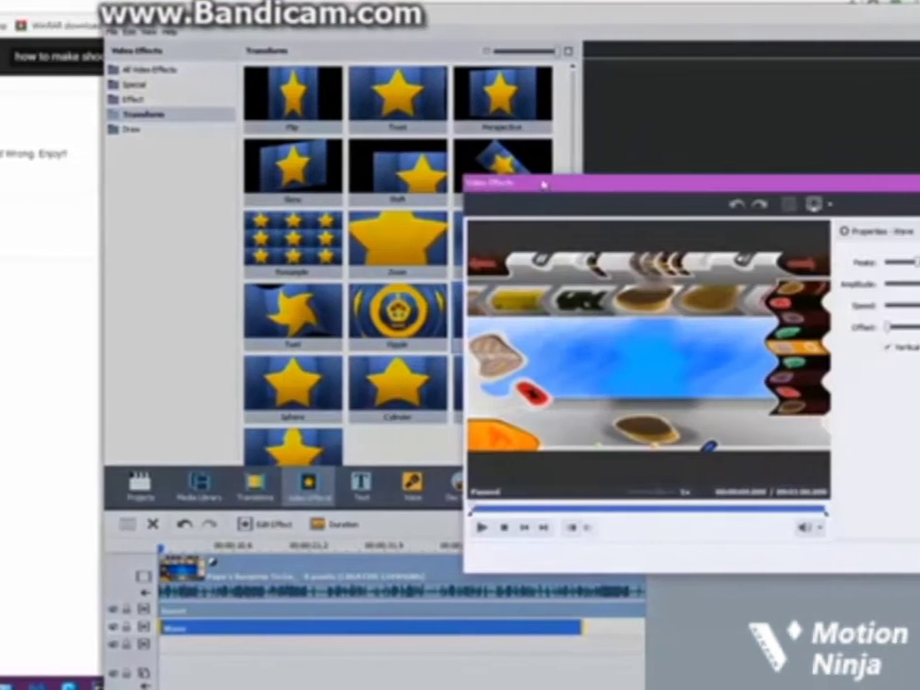
{"action": "left_click_drag", "start_coordinate": [543, 184], "coordinate": [161, 247]}
{"action": "double_click", "coordinate": [707, 325]}
{"action": "type", "text": "1"}
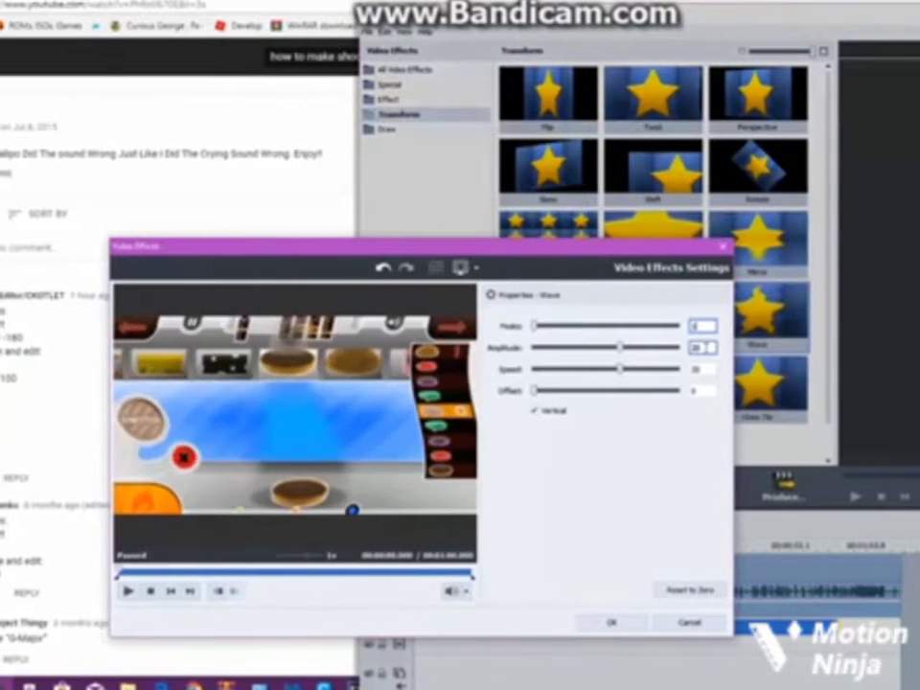
{"action": "double_click", "coordinate": [702, 347]}
{"action": "type", "text": "100"}
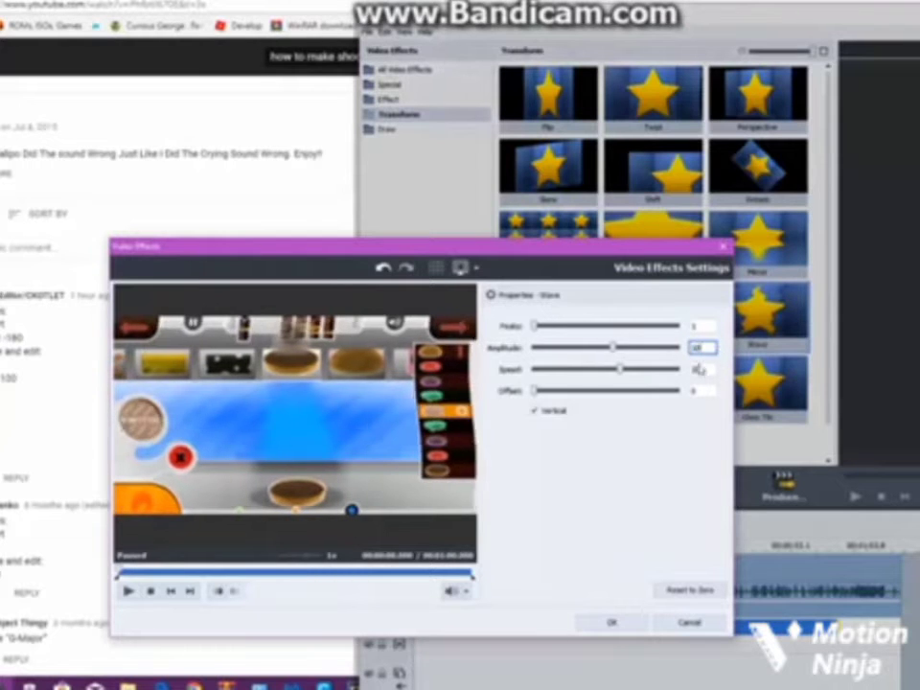
Set the Wave effect's speed to 0 and offset to 76 with Vertical off, and extend it to the clip's end.
{"action": "double_click", "coordinate": [701, 370]}
{"action": "type", "text": "0"}
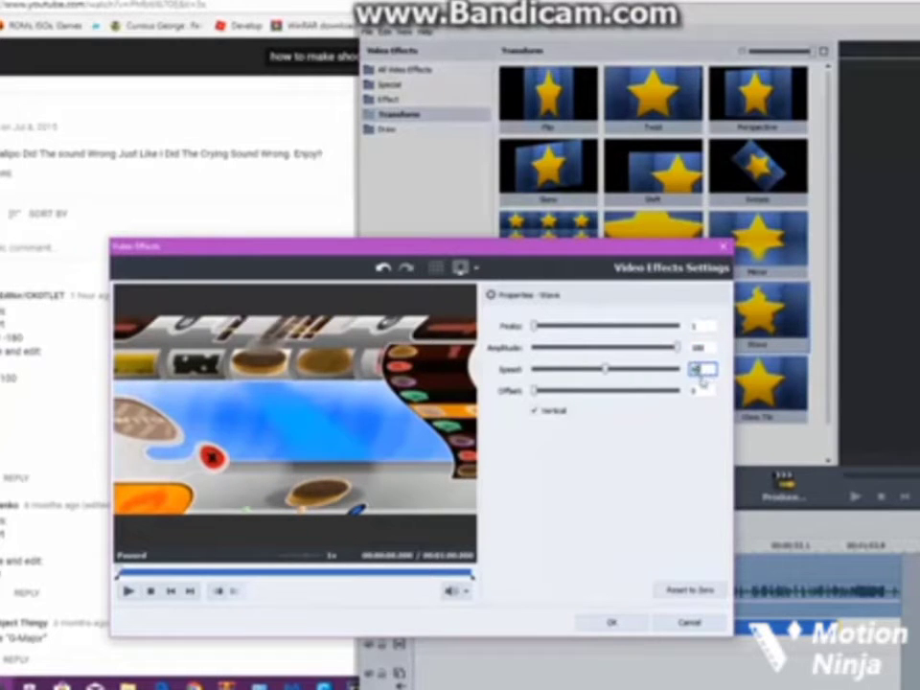
{"action": "type", "text": "0"}
{"action": "key", "text": "Tab"}
{"action": "double_click", "coordinate": [700, 370]}
{"action": "type", "text": "0"}
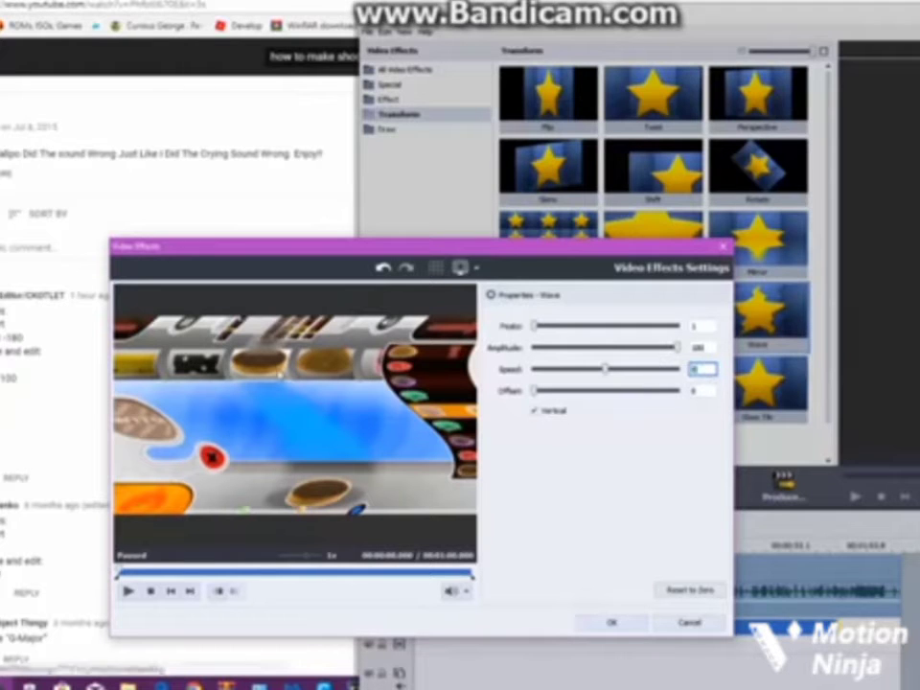
{"action": "double_click", "coordinate": [710, 391]}
{"action": "type", "text": "76"}
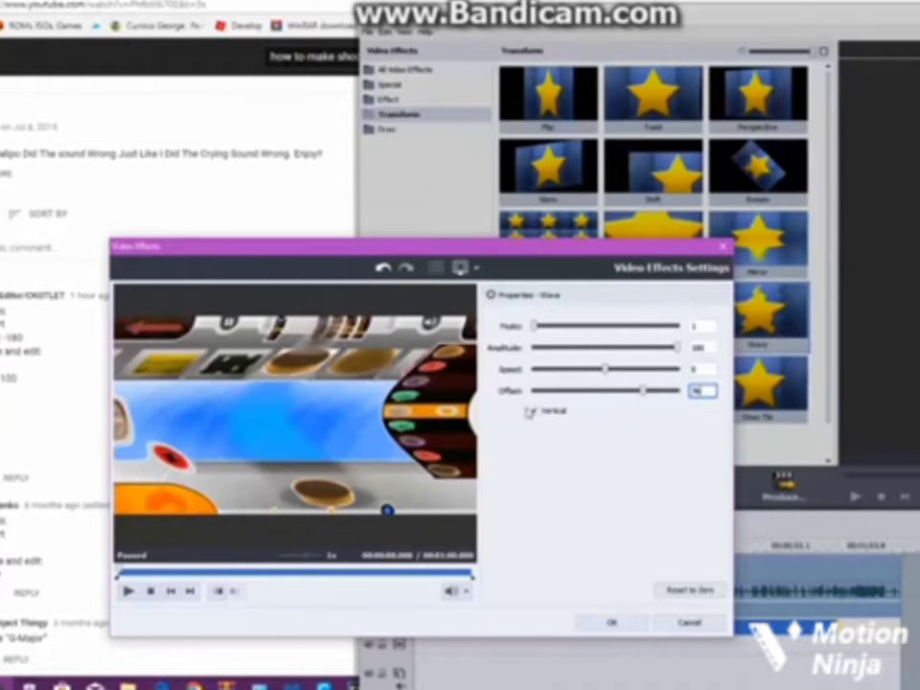
{"action": "left_click", "coordinate": [553, 413]}
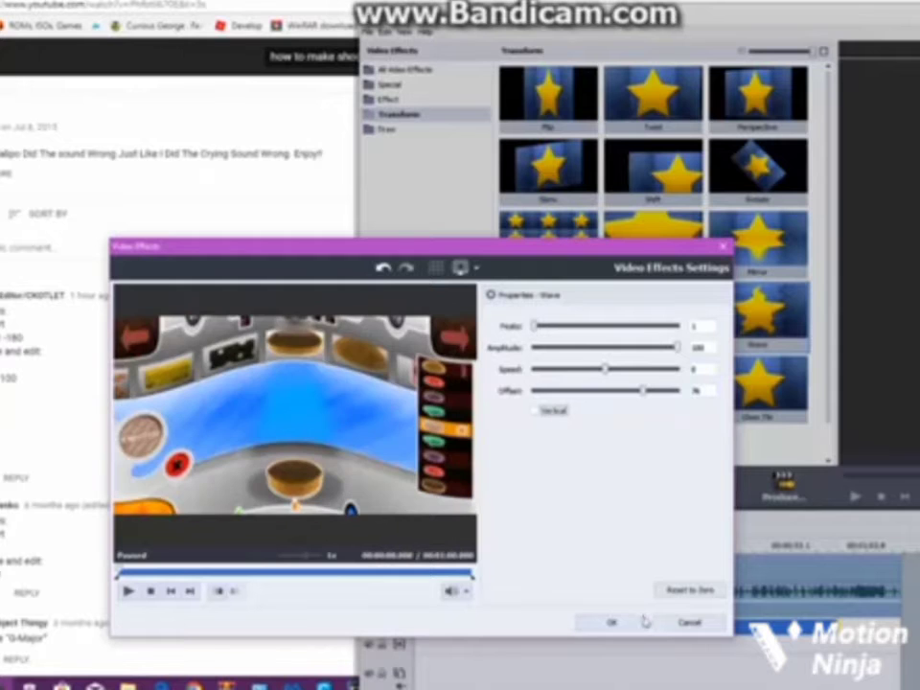
{"action": "left_click", "coordinate": [612, 623]}
{"action": "left_click_drag", "start_coordinate": [515, 625], "coordinate": [578, 625]}
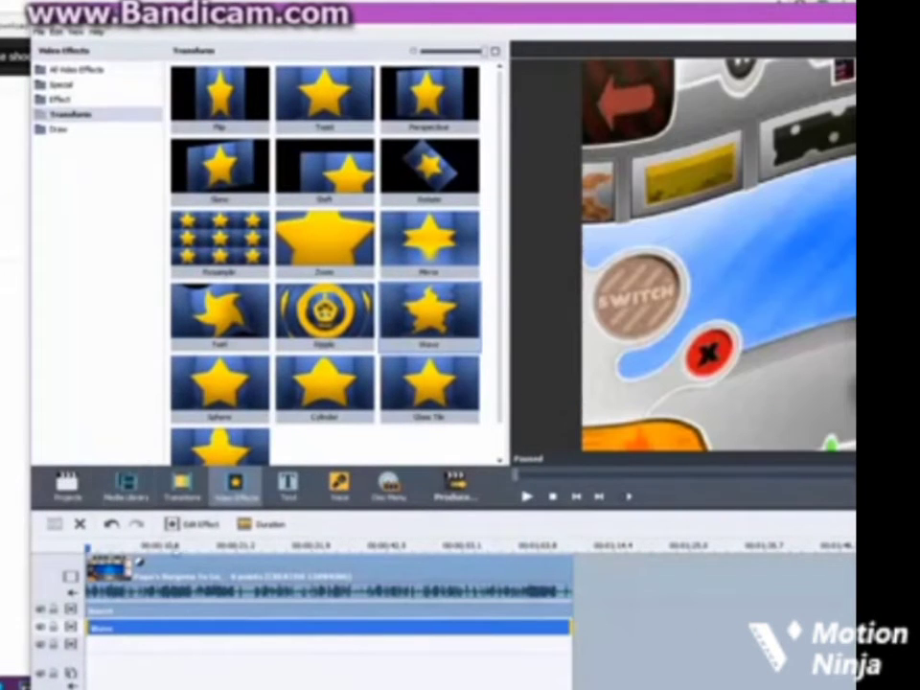
Place a copy of the Papa's Burgeria clip on the audio track from the media library.
{"action": "right_click", "coordinate": [69, 641]}
{"action": "left_click", "coordinate": [110, 633]}
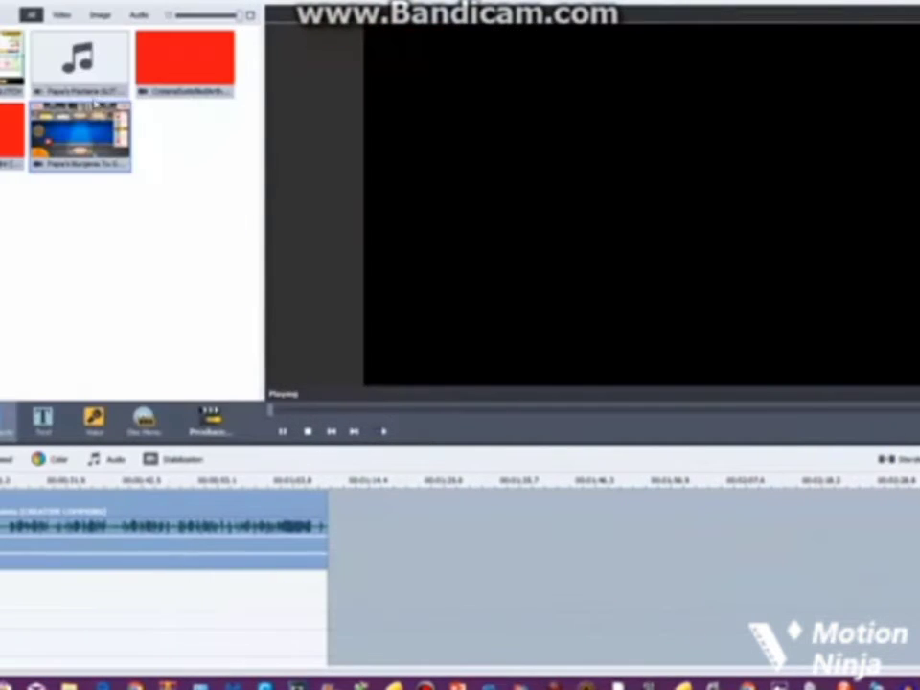
{"action": "left_click_drag", "start_coordinate": [80, 134], "coordinate": [4, 642]}
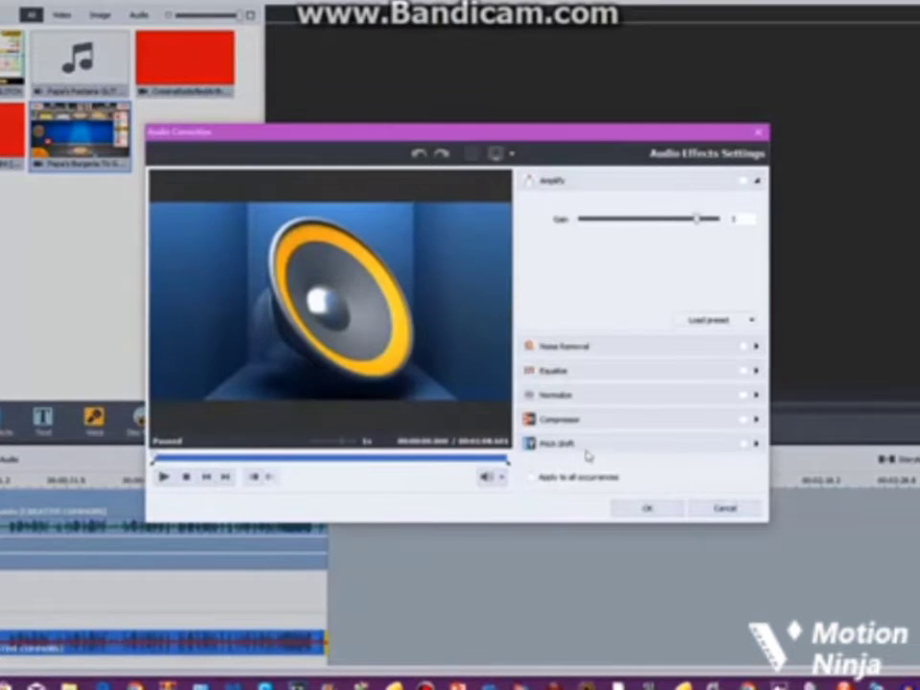
Consult the recipe on the YouTube page and lower the Pitch Shift rate of the first audio copy.
{"action": "left_click", "coordinate": [586, 446]}
{"action": "left_click", "coordinate": [749, 685]}
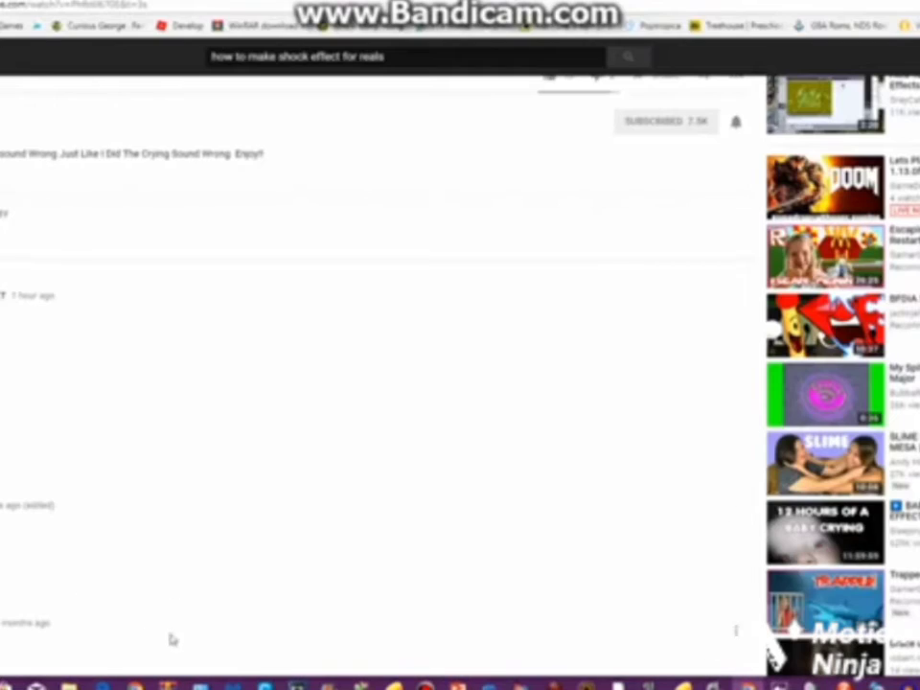
{"action": "left_click", "coordinate": [748, 685]}
{"action": "mouse_move", "coordinate": [613, 350]}
{"action": "left_mouse_down"}
{"action": "mouse_move", "coordinate": [590, 377]}
{"action": "mouse_move", "coordinate": [606, 390]}
{"action": "mouse_move", "coordinate": [609, 352]}
{"action": "left_mouse_up"}
{"action": "left_click", "coordinate": [628, 507]}
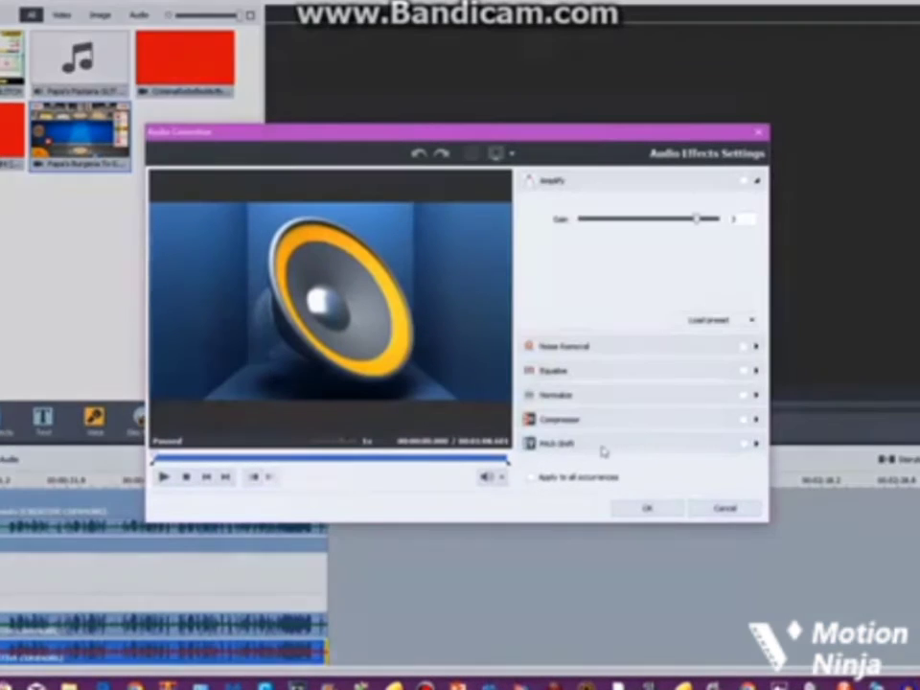
Lower the Pitch Shift rate of the second audio copy to 51 and play back the project.
{"action": "left_click", "coordinate": [602, 445]}
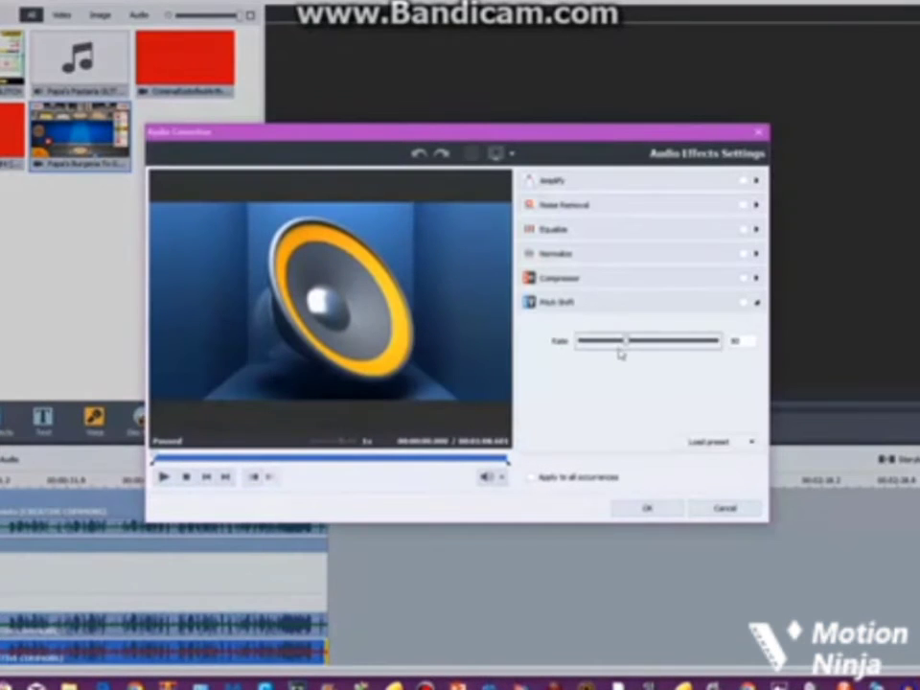
{"action": "left_click_drag", "start_coordinate": [614, 347], "coordinate": [591, 369]}
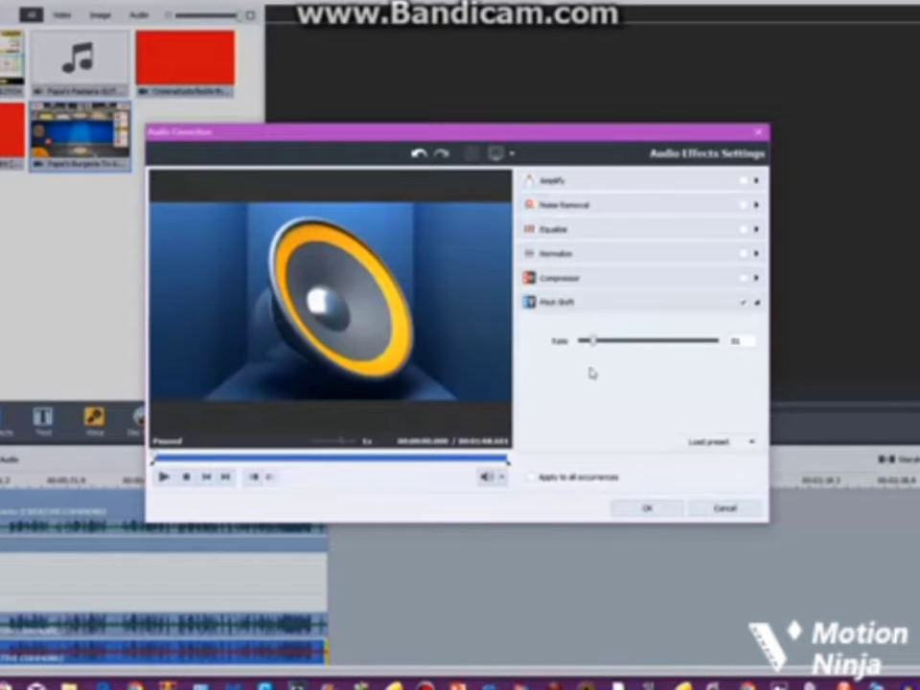
{"action": "left_click", "coordinate": [645, 509]}
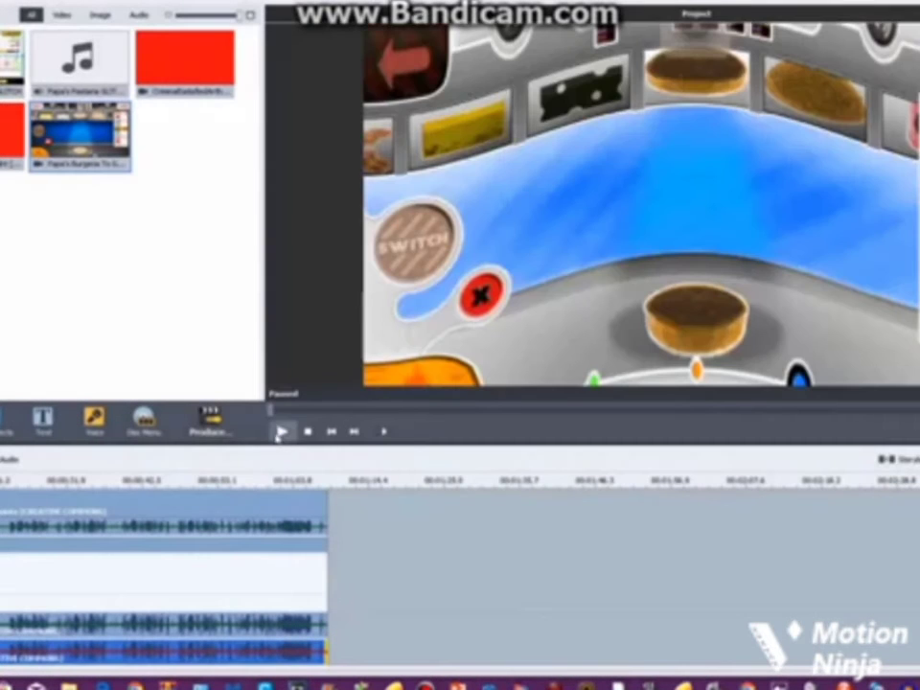
{"action": "left_click", "coordinate": [283, 430]}
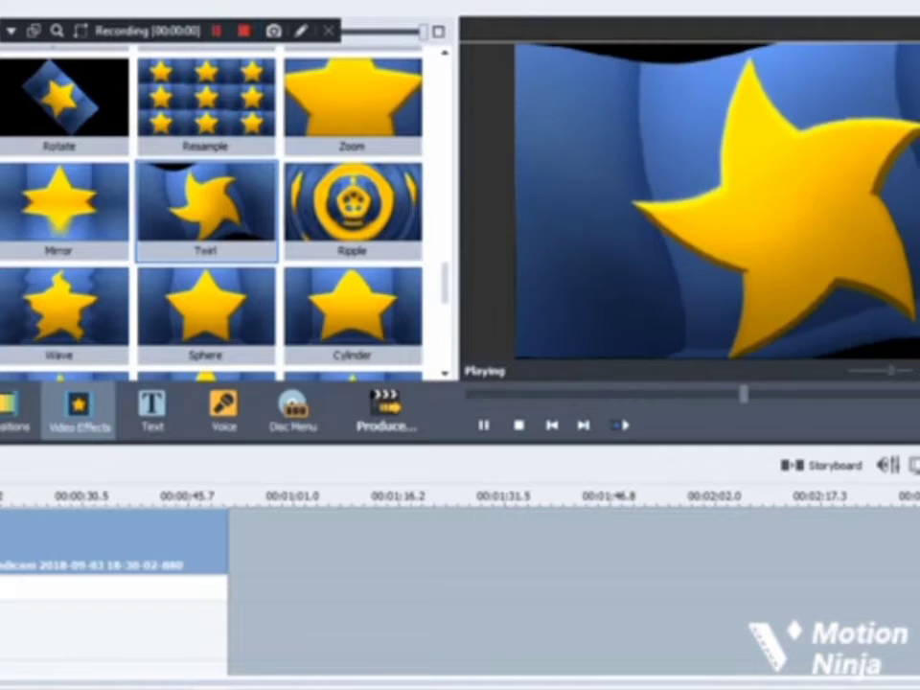
Add the Twirl effect below the bandicam 2018-09-03 clip and shorten it to the clip's end.
{"action": "right_click", "coordinate": [205, 230]}
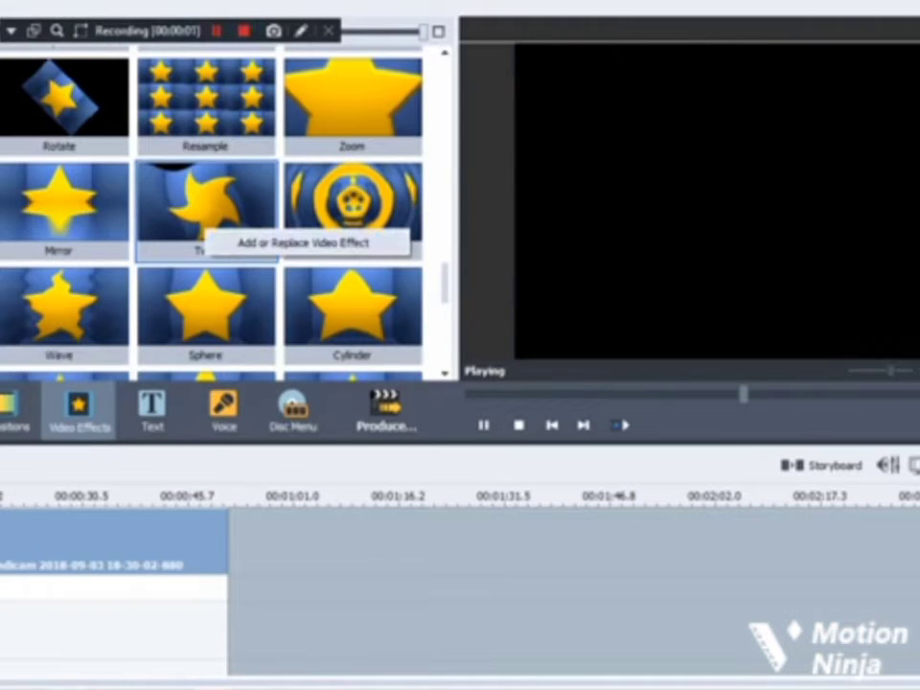
{"action": "left_click", "coordinate": [302, 243]}
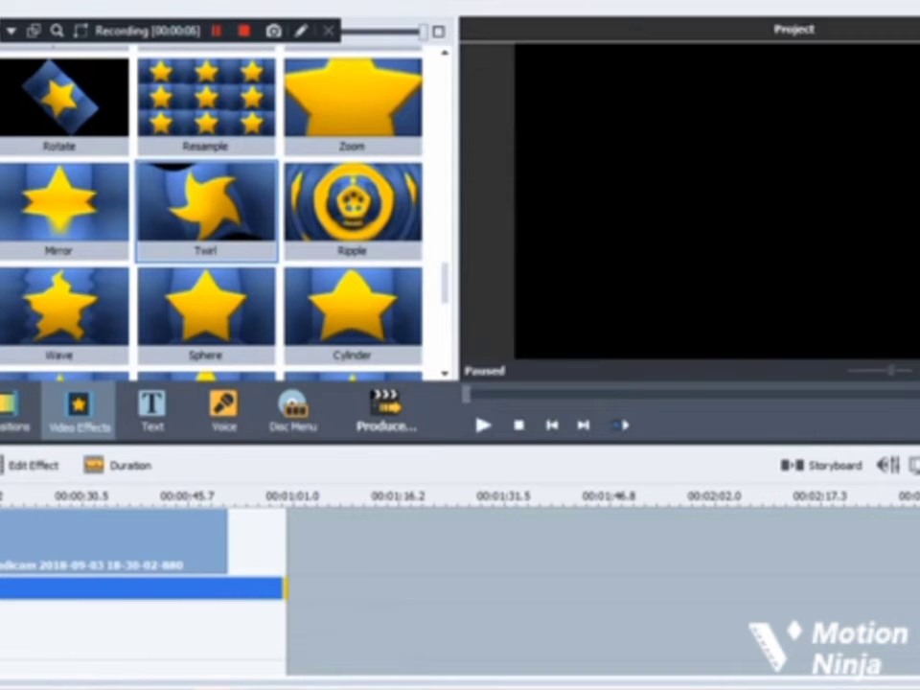
{"action": "left_click_drag", "start_coordinate": [285, 500], "coordinate": [221, 499]}
{"action": "left_click_drag", "start_coordinate": [222, 586], "coordinate": [228, 587]}
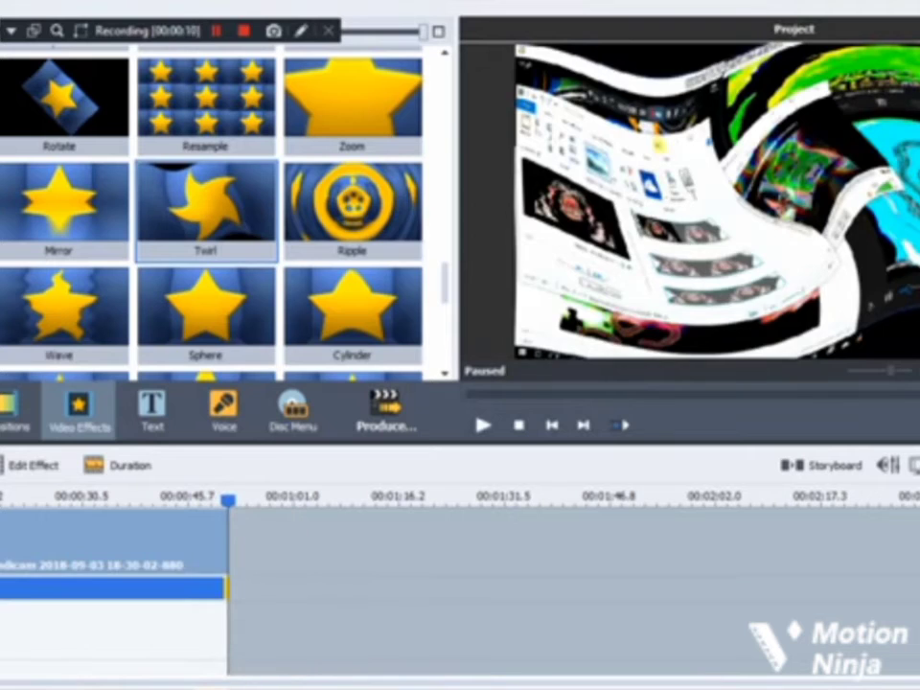
Add a new effect line and place the Ripple effect on it, ending with the clip.
{"action": "left_click", "coordinate": [34, 465]}
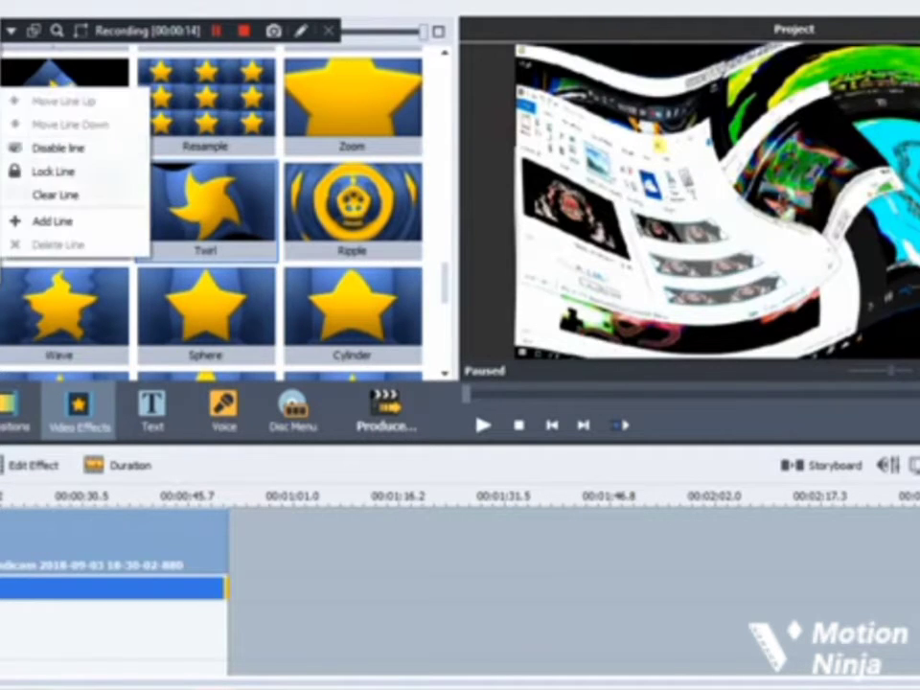
{"action": "left_click", "coordinate": [75, 220]}
{"action": "left_click", "coordinate": [351, 206]}
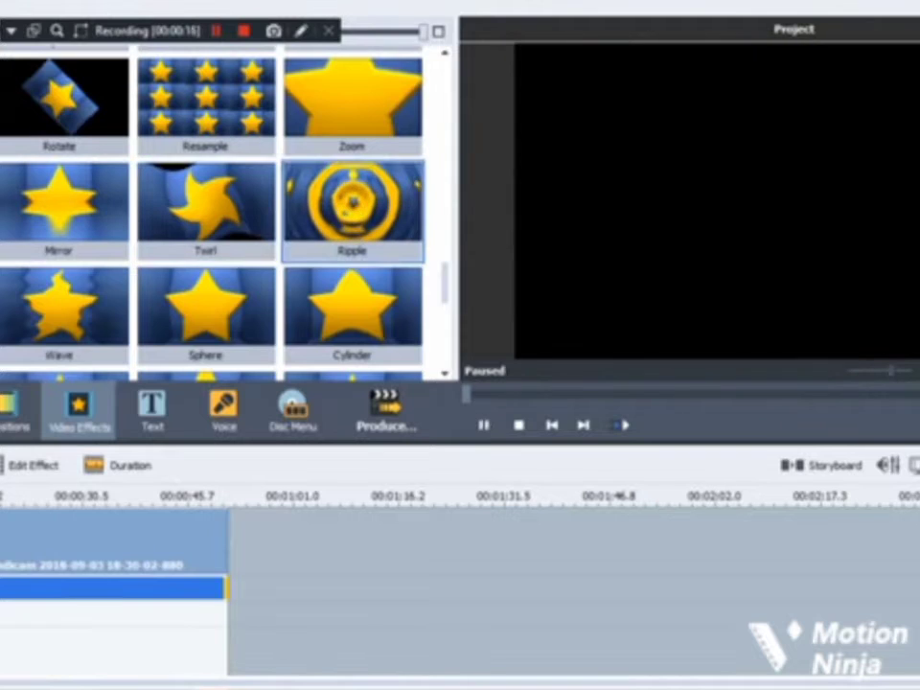
{"action": "left_click_drag", "start_coordinate": [352, 206], "coordinate": [2, 671]}
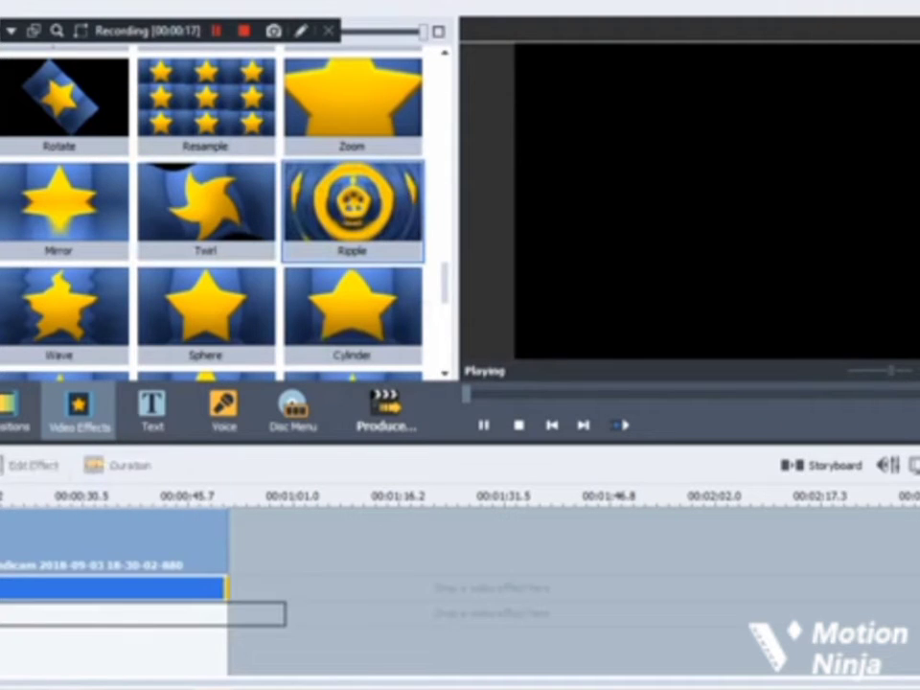
{"action": "left_click_drag", "start_coordinate": [10, 479], "coordinate": [278, 613]}
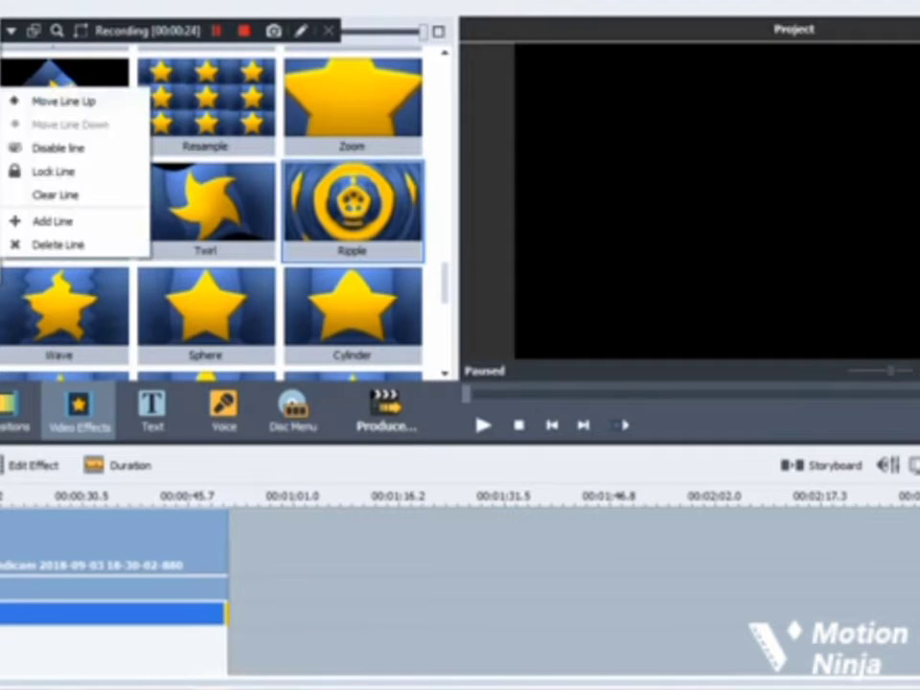
Add the Mirror effect on a new line below Ripple, ending with the clip, and set its type to Right.
{"action": "left_click", "coordinate": [53, 222]}
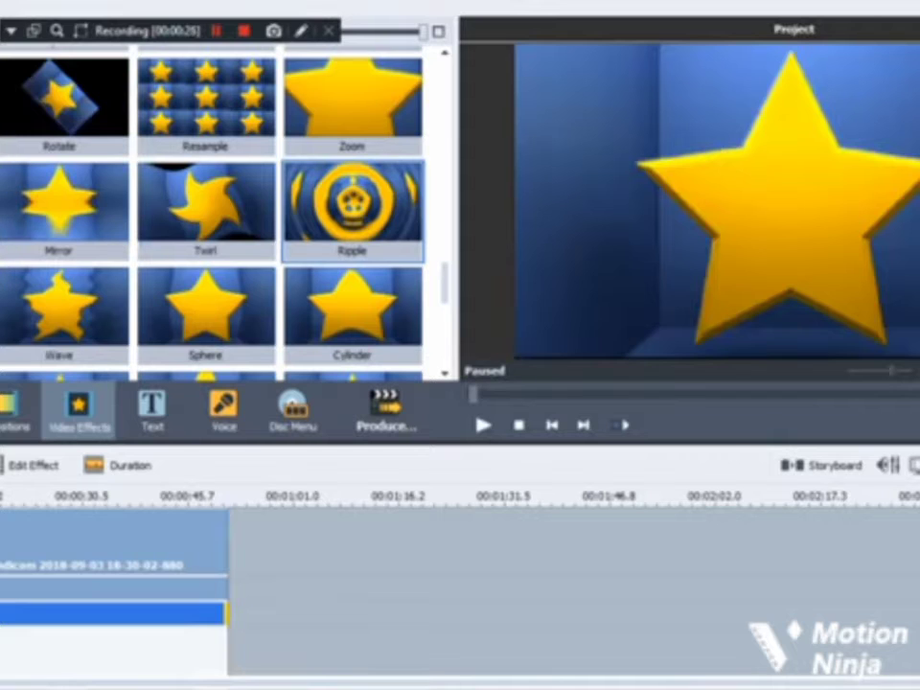
{"action": "left_click_drag", "start_coordinate": [60, 201], "coordinate": [14, 640]}
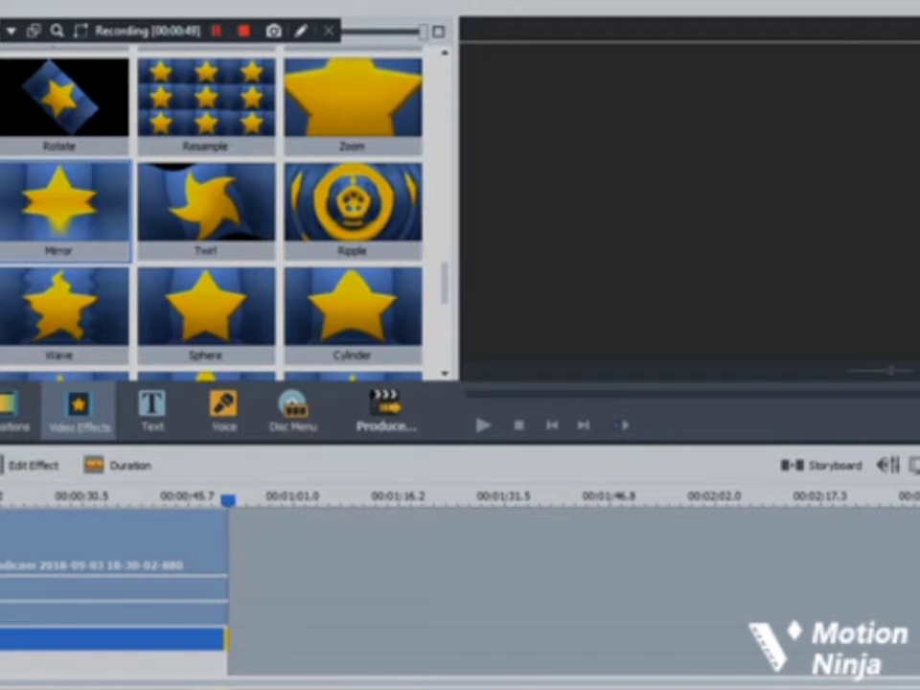
{"action": "mouse_move", "coordinate": [72, 685]}
{"action": "left_click", "coordinate": [72, 628]}
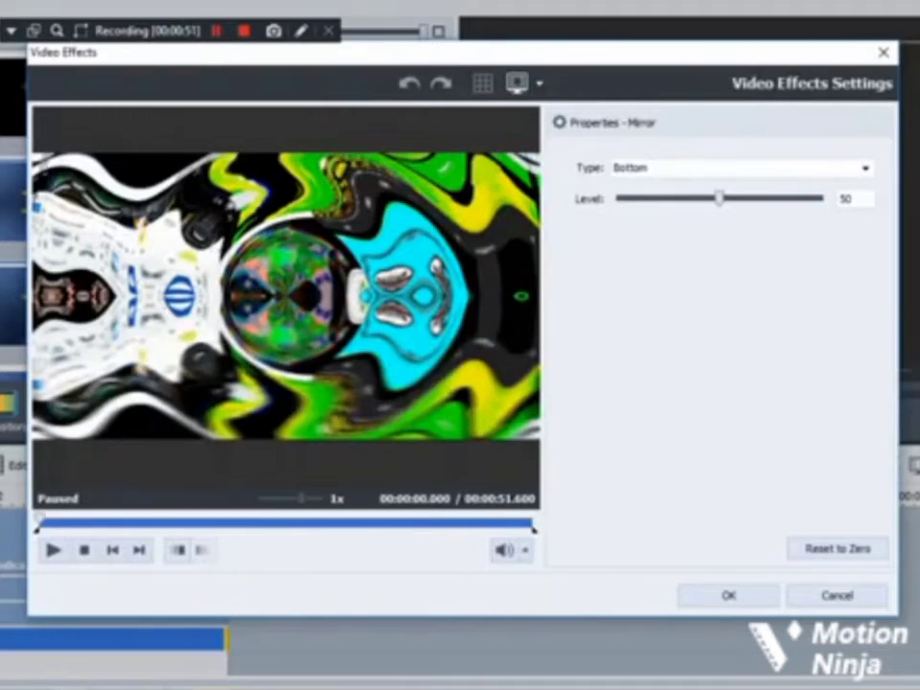
{"action": "left_click", "coordinate": [743, 168]}
{"action": "left_click", "coordinate": [743, 214]}
{"action": "left_click", "coordinate": [743, 168]}
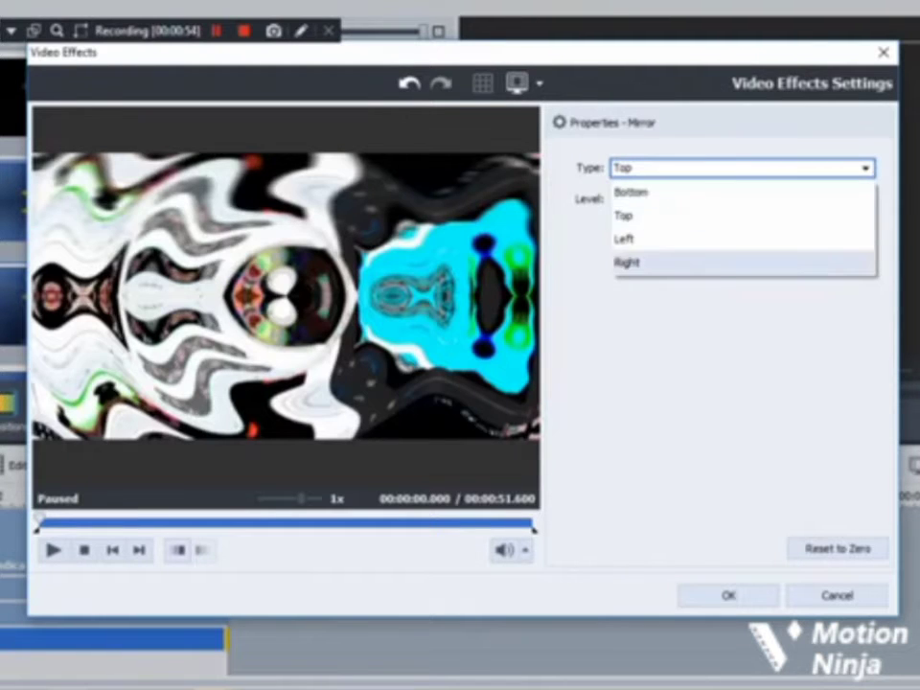
{"action": "left_click", "coordinate": [743, 261]}
{"action": "left_click", "coordinate": [729, 595]}
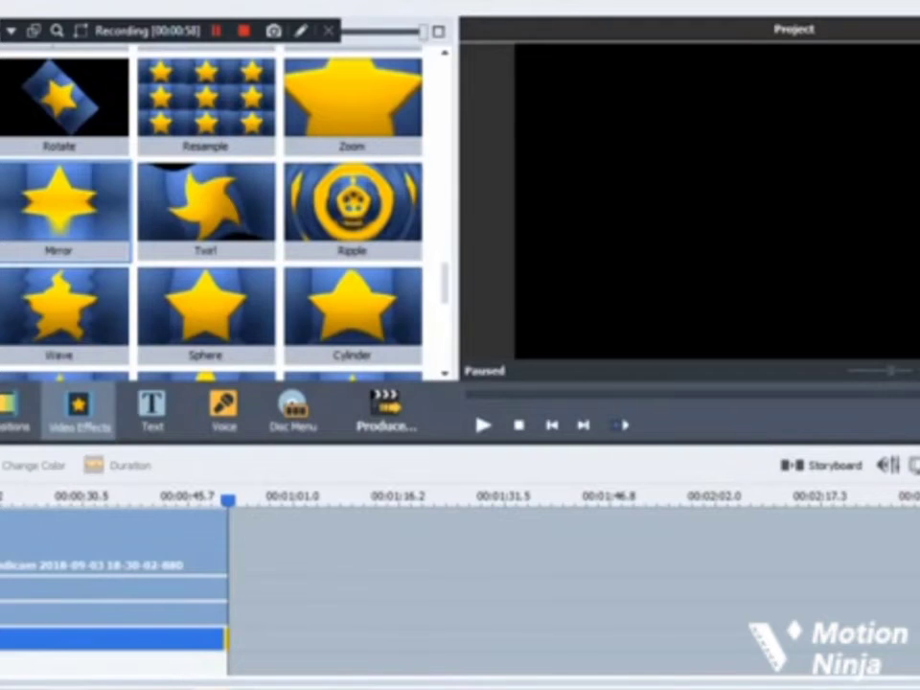
Apply Pitch Shift with a rate of 112 to the main video clip's audio.
{"action": "left_click", "coordinate": [115, 541]}
{"action": "left_click", "coordinate": [243, 465]}
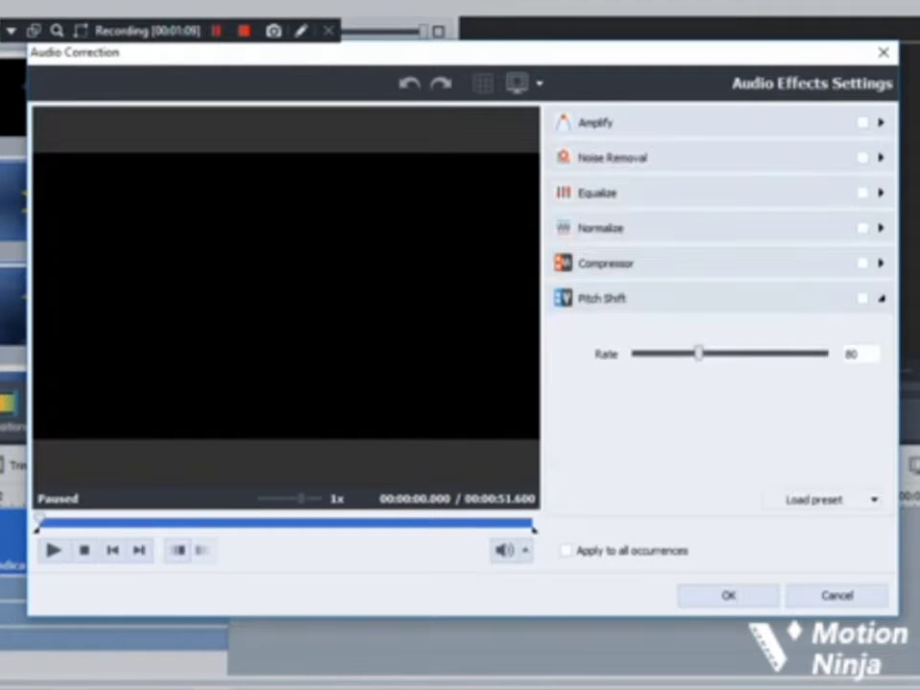
{"action": "left_click_drag", "start_coordinate": [699, 354], "coordinate": [749, 354]}
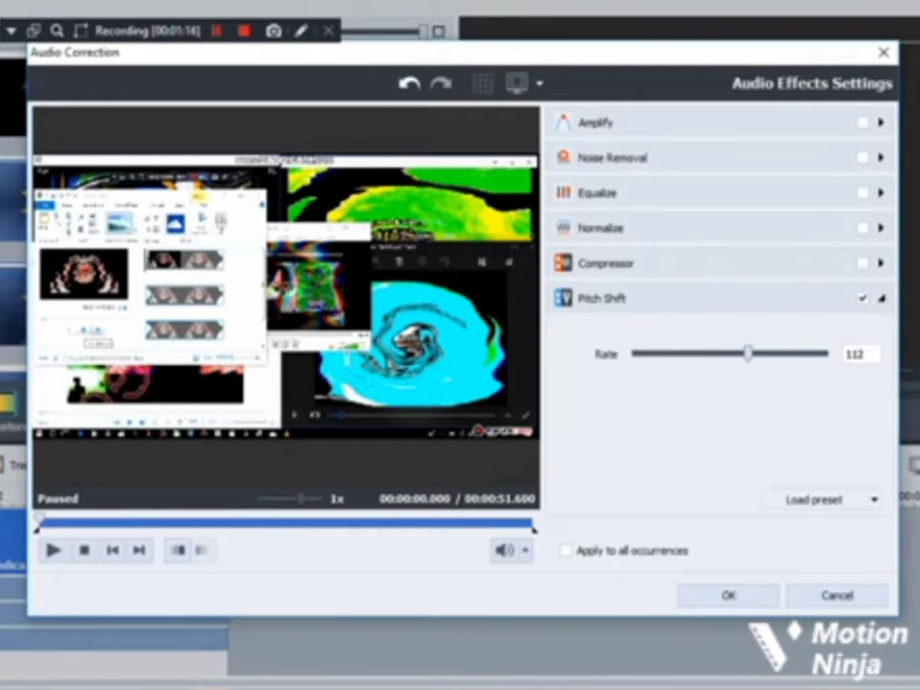
{"action": "left_click", "coordinate": [728, 596]}
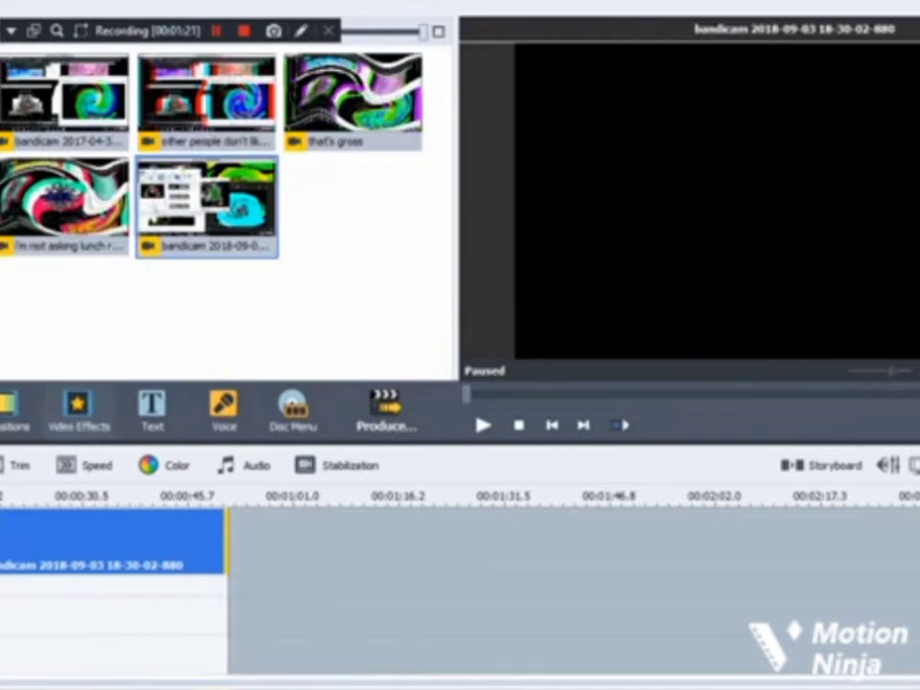
Place a copy of the bandicam 2018-09-03 clip on the audio track and set its Pitch Shift rate to 90.
{"action": "left_click_drag", "start_coordinate": [206, 201], "coordinate": [5, 618]}
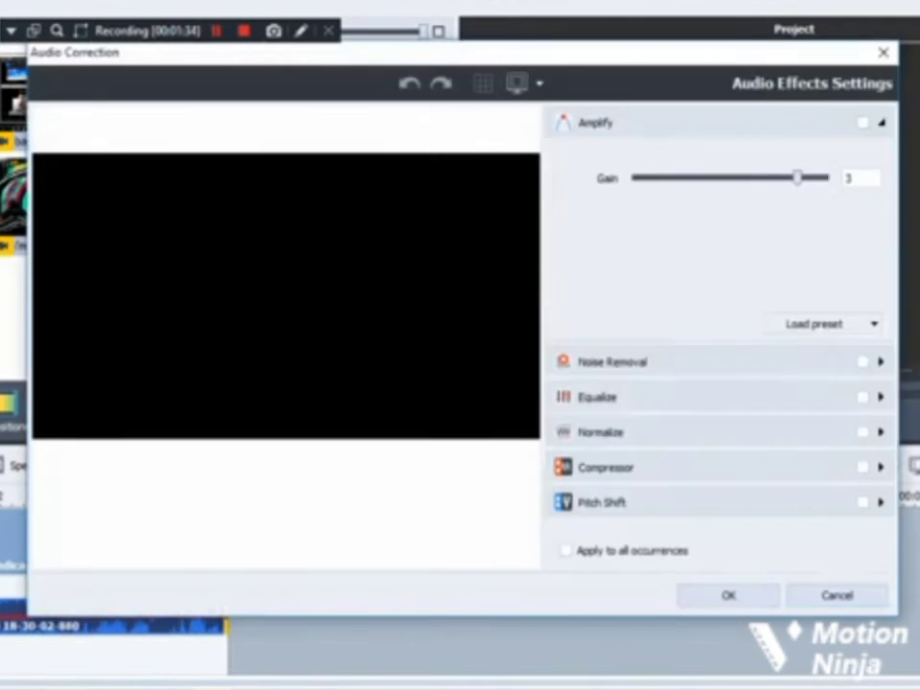
{"action": "left_click", "coordinate": [601, 502]}
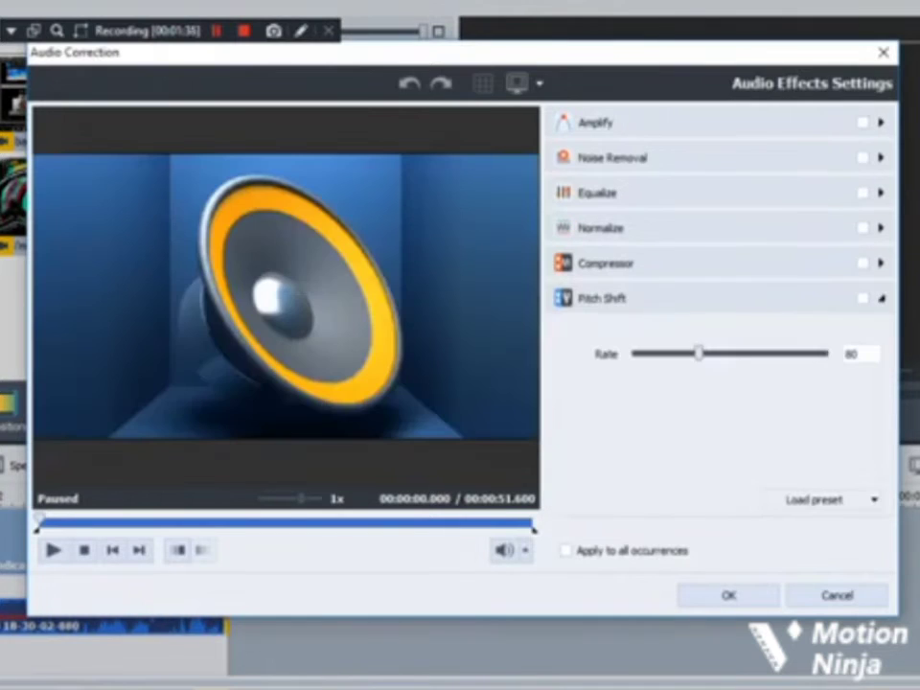
{"action": "mouse_move", "coordinate": [699, 354]}
{"action": "left_mouse_down"}
{"action": "mouse_move", "coordinate": [734, 353]}
{"action": "mouse_move", "coordinate": [716, 354]}
{"action": "left_mouse_up"}
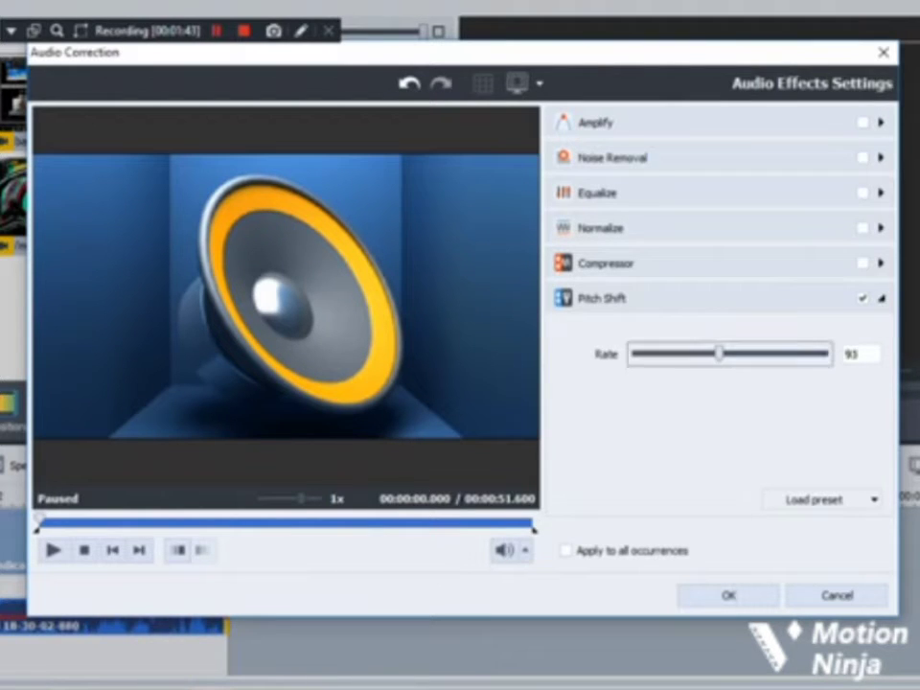
{"action": "key", "text": "Left"}
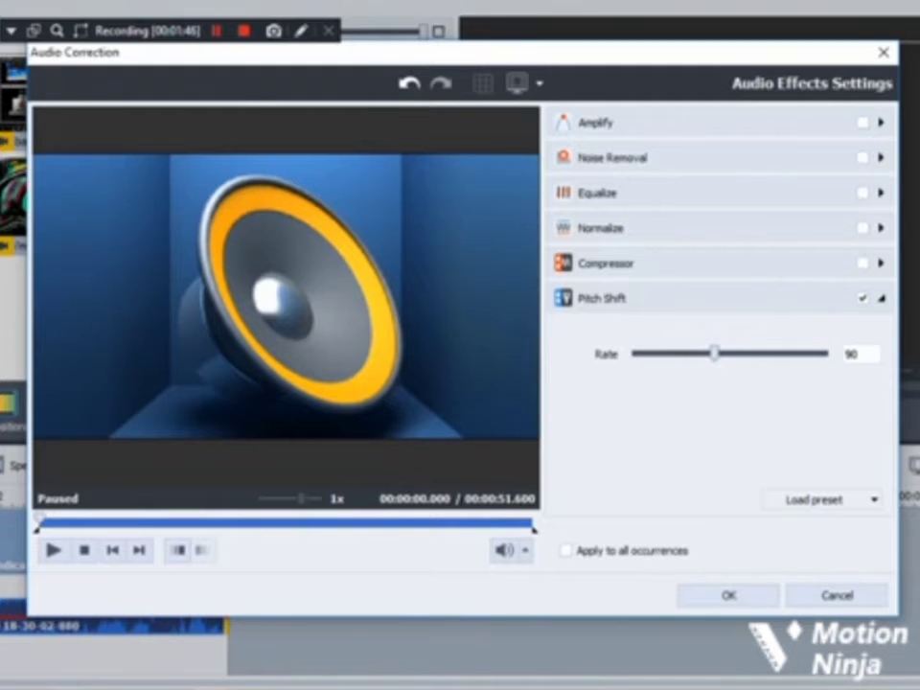
{"action": "key", "text": "Return"}
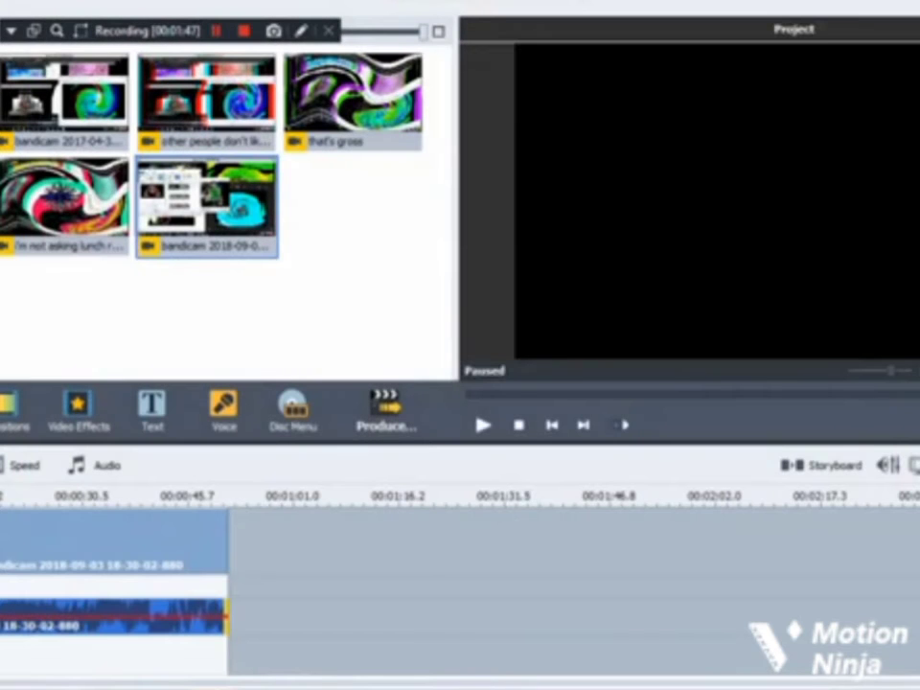
Add a second audio copy below the first with a Pitch Shift rate of 75, and preview the finished project.
{"action": "left_click_drag", "start_coordinate": [206, 206], "coordinate": [19, 657]}
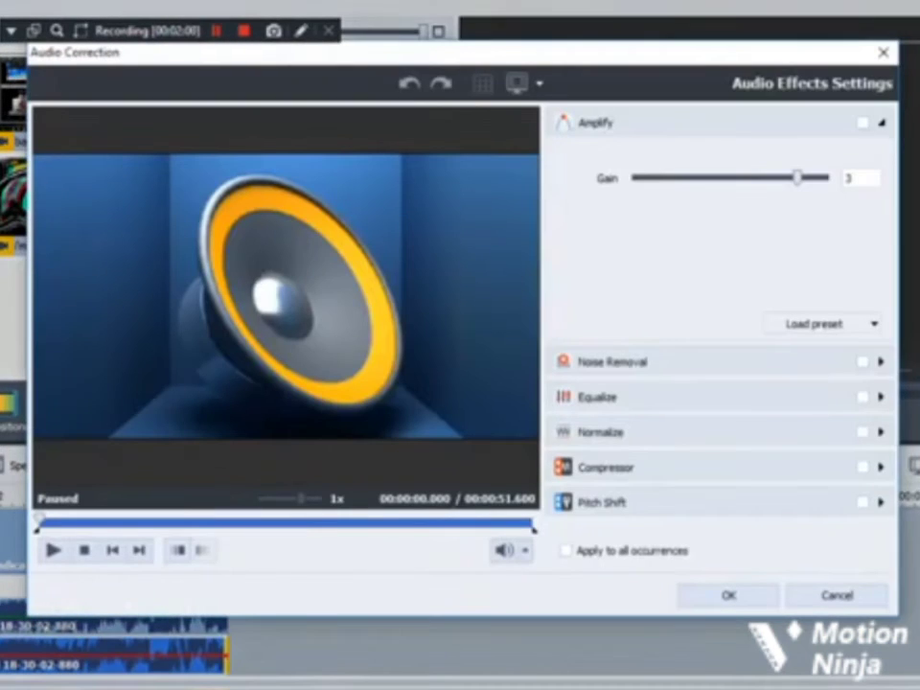
{"action": "left_click", "coordinate": [602, 502]}
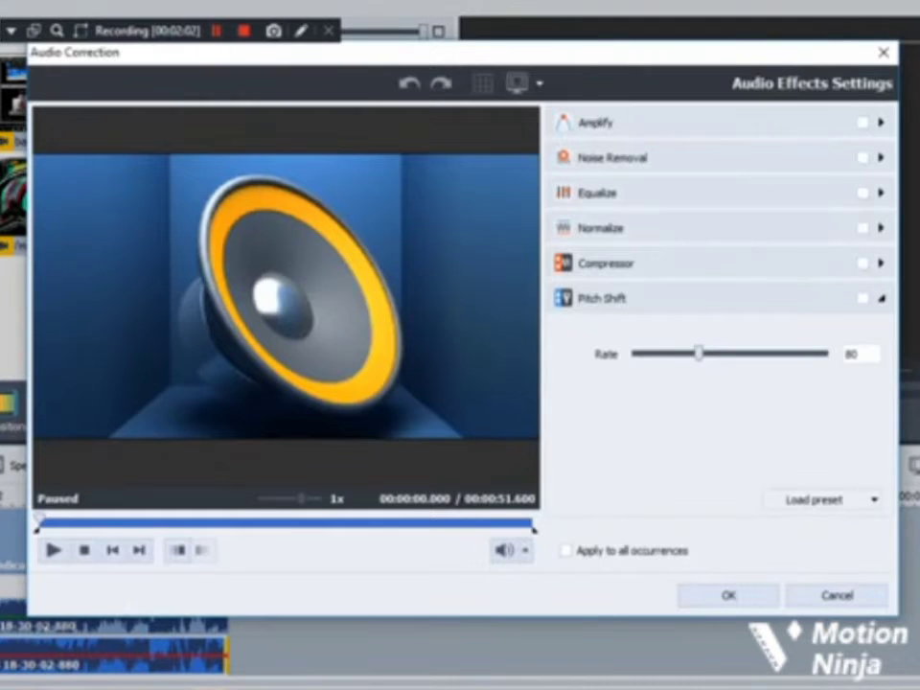
{"action": "left_click_drag", "start_coordinate": [699, 354], "coordinate": [691, 353]}
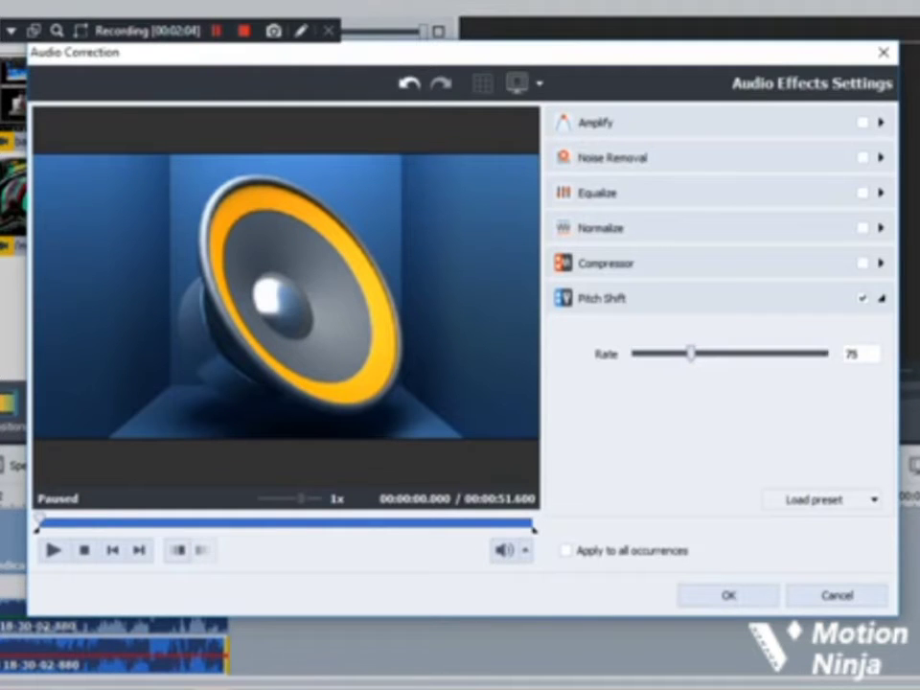
{"action": "left_click", "coordinate": [728, 595]}
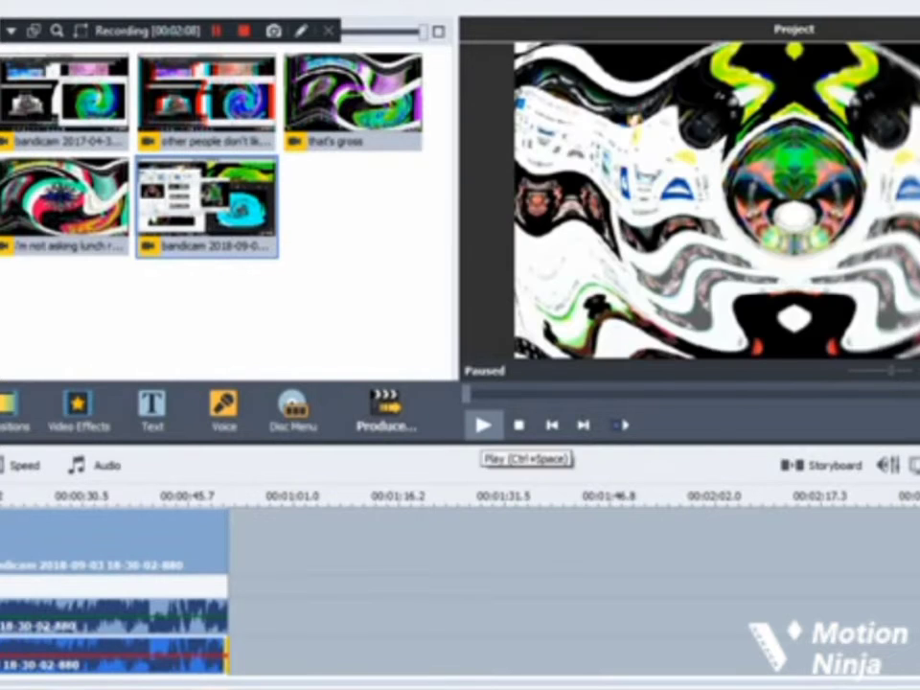
{"action": "left_click", "coordinate": [483, 424]}
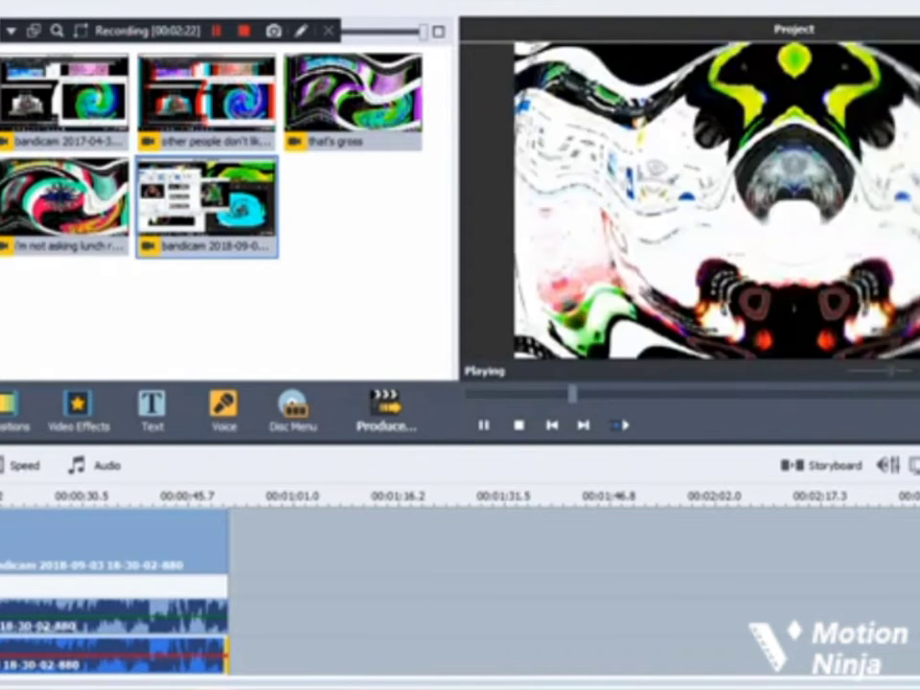
{"action": "left_click_drag", "start_coordinate": [581, 393], "coordinate": [884, 393]}
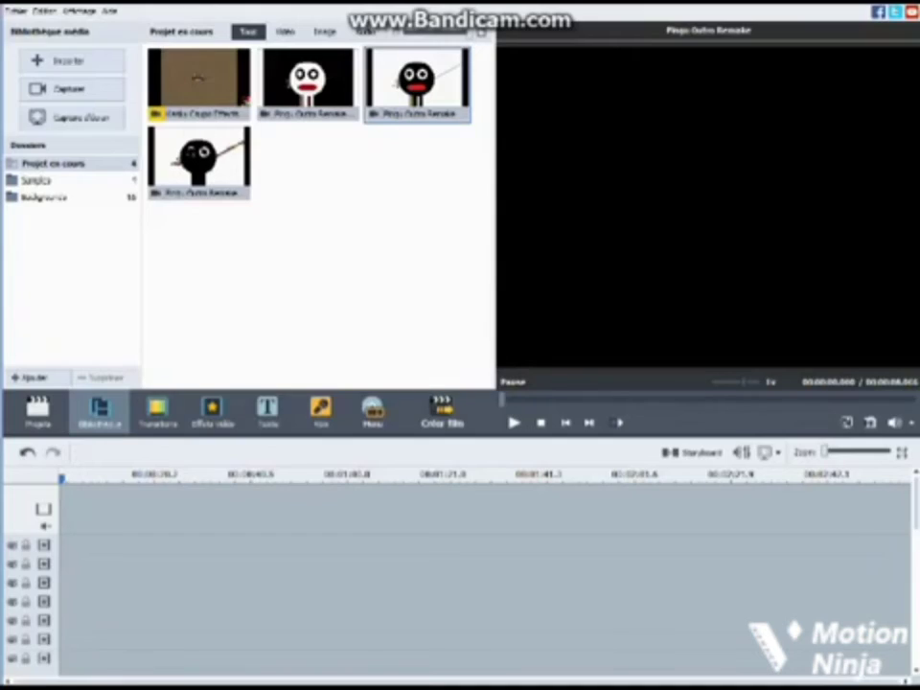
Place the white-background Pingu Outro Remake clip from the library's top row on the video track and add the Onde effect on the first effect line.
{"action": "left_click_drag", "start_coordinate": [402, 86], "coordinate": [81, 508]}
{"action": "left_click", "coordinate": [212, 410]}
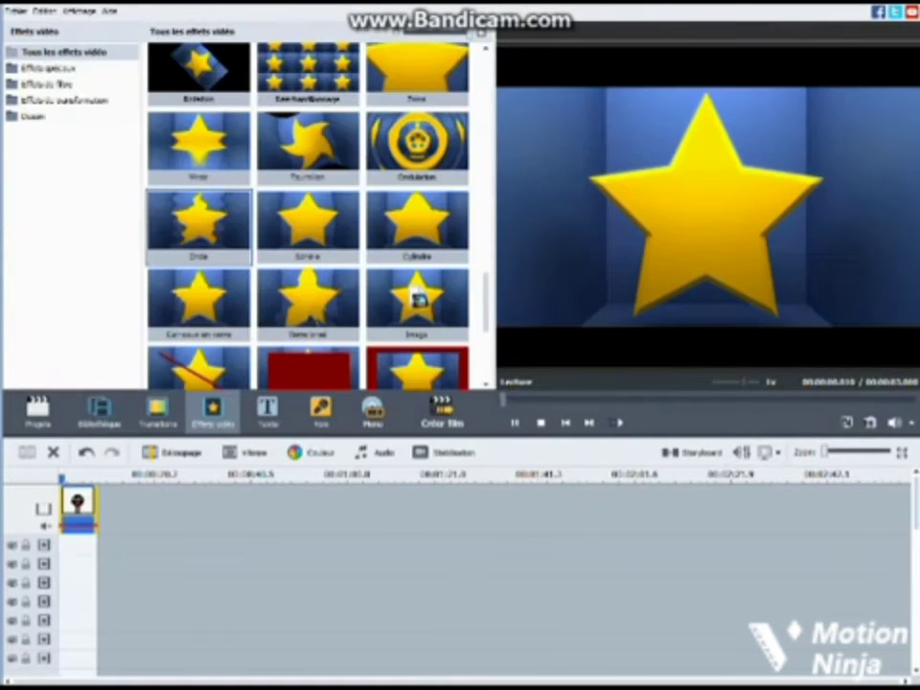
{"action": "left_click_drag", "start_coordinate": [199, 225], "coordinate": [105, 547]}
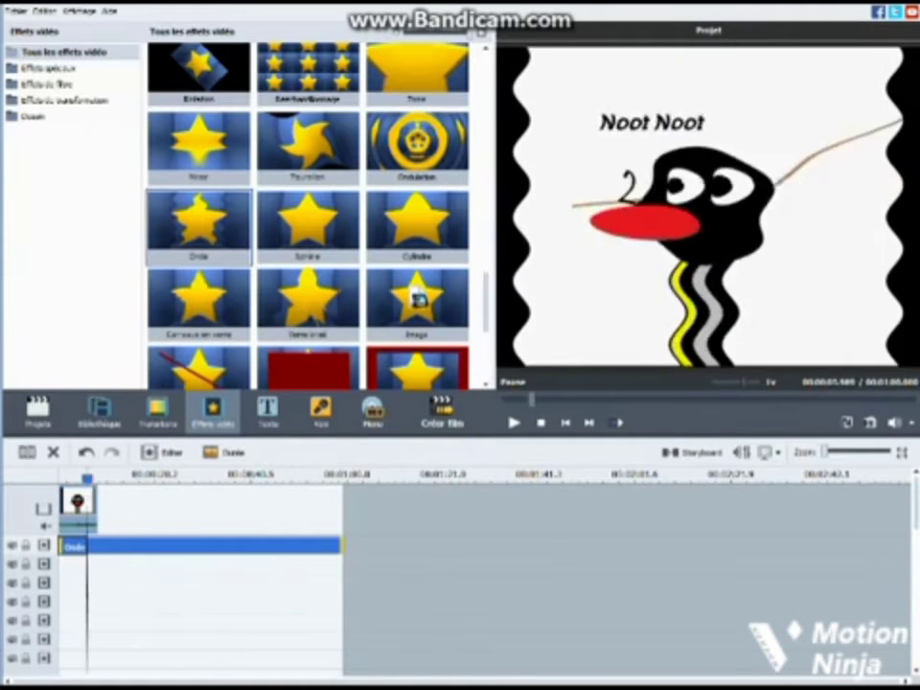
Edit the Onde effect: turn off Vertical, raise the amplitude to its maximum and set the speed (Vitesse) to 0.
{"action": "right_click", "coordinate": [75, 548]}
{"action": "left_click", "coordinate": [109, 560]}
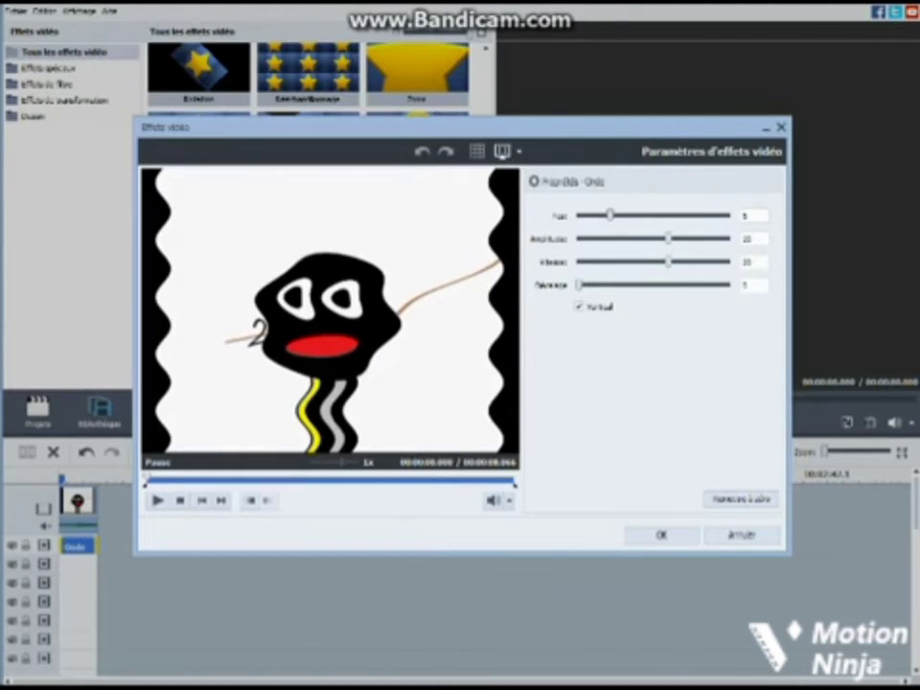
{"action": "left_click", "coordinate": [611, 307]}
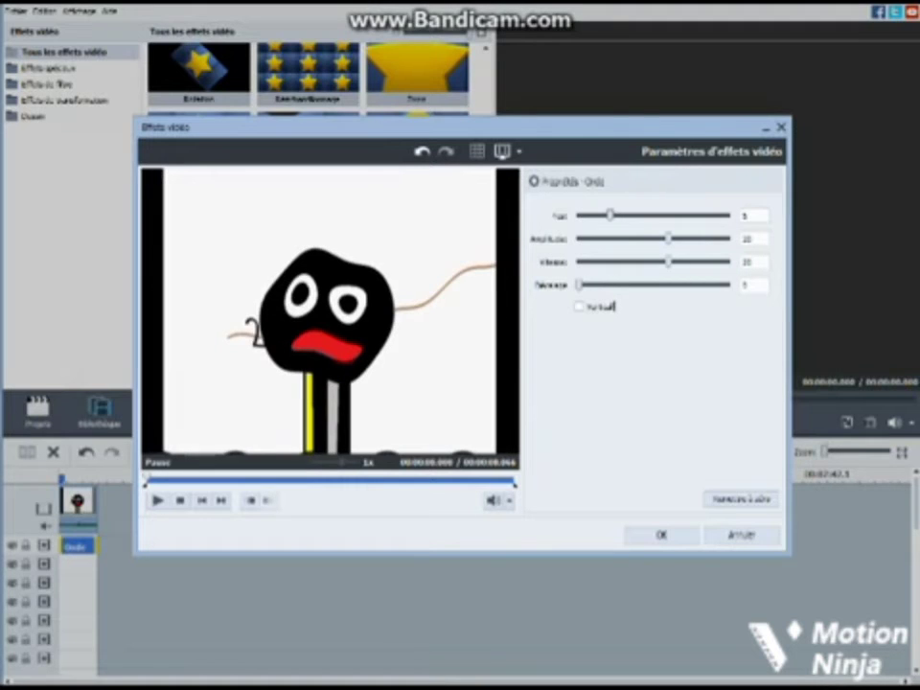
{"action": "left_click_drag", "start_coordinate": [668, 238], "coordinate": [728, 237]}
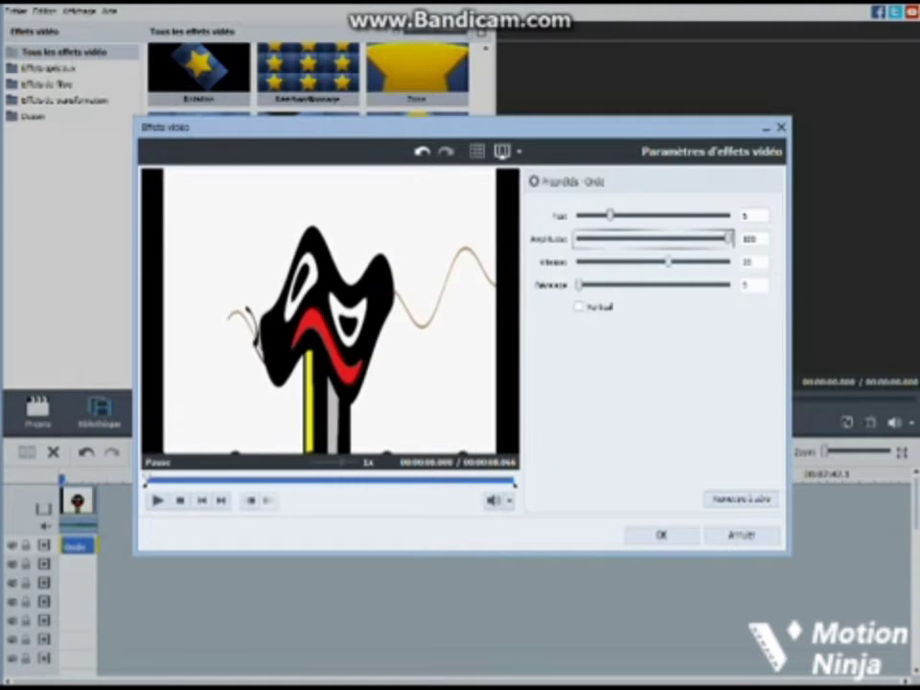
{"action": "double_click", "coordinate": [752, 262]}
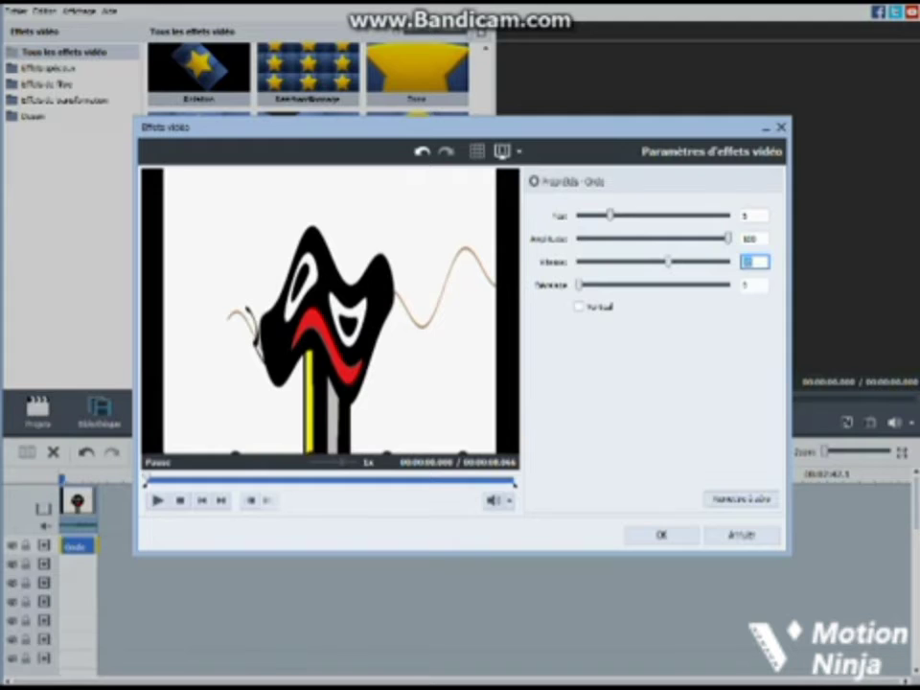
{"action": "type", "text": "0"}
{"action": "left_click", "coordinate": [661, 535]}
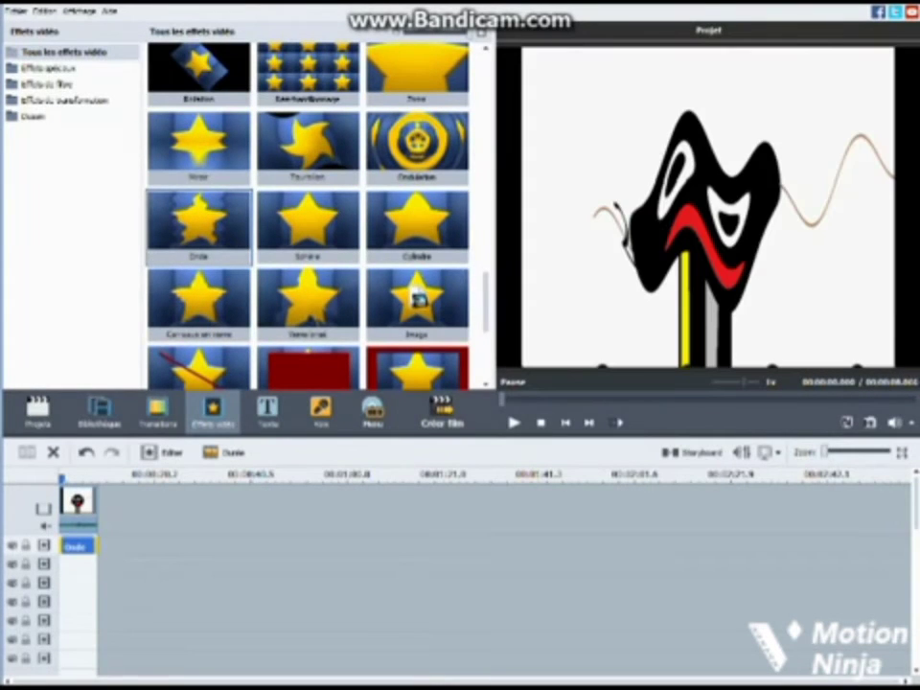
Add the Négatif effect on the second effect line and shorten it to match the clip's length.
{"action": "scroll", "coordinate": [419, 299], "scroll_direction": "down", "scroll_amount": 5}
{"action": "left_click_drag", "start_coordinate": [419, 288], "coordinate": [77, 563]}
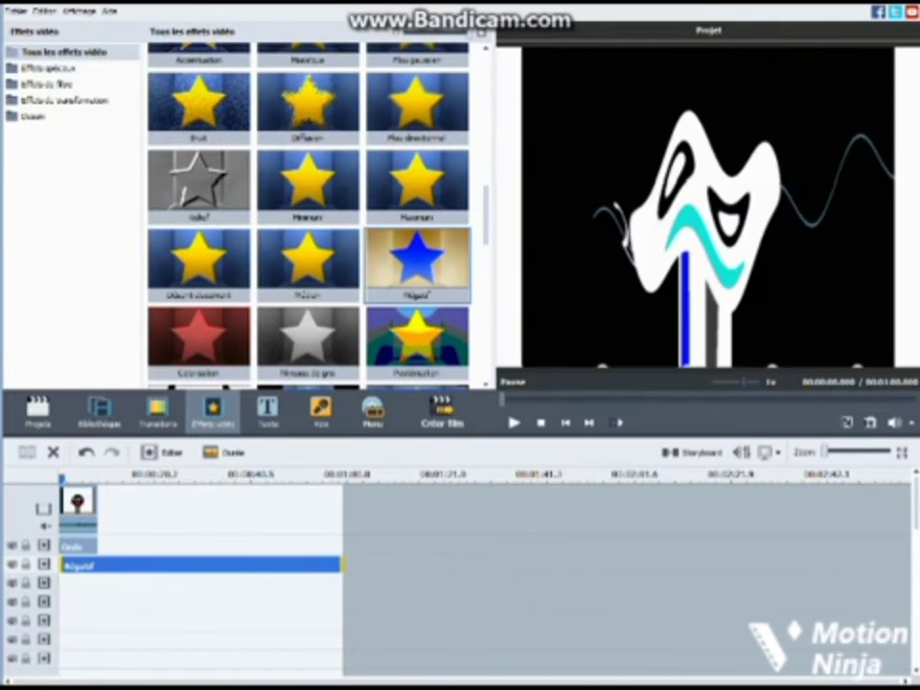
{"action": "left_click_drag", "start_coordinate": [341, 567], "coordinate": [96, 568]}
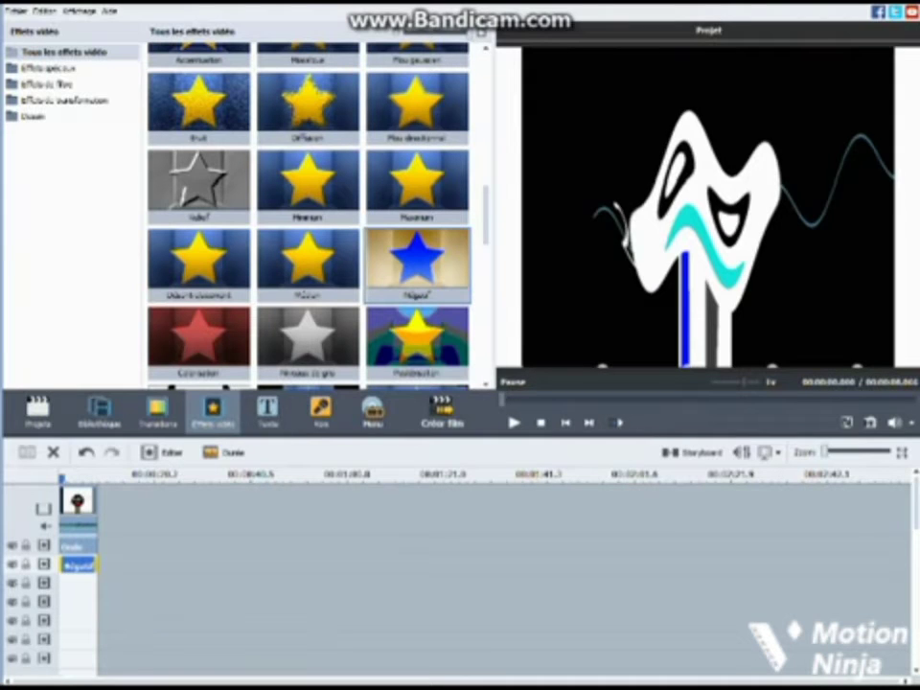
Set the main clip's hue (Teinte) to 180 in its color correction.
{"action": "right_click", "coordinate": [83, 499]}
{"action": "left_click", "coordinate": [120, 345]}
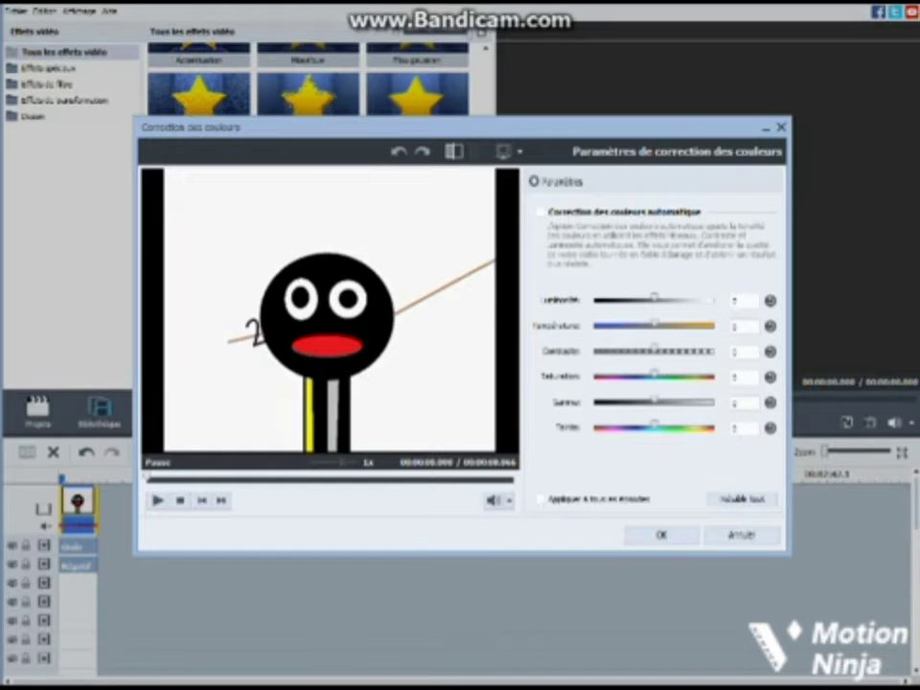
{"action": "left_click_drag", "start_coordinate": [655, 426], "coordinate": [714, 426]}
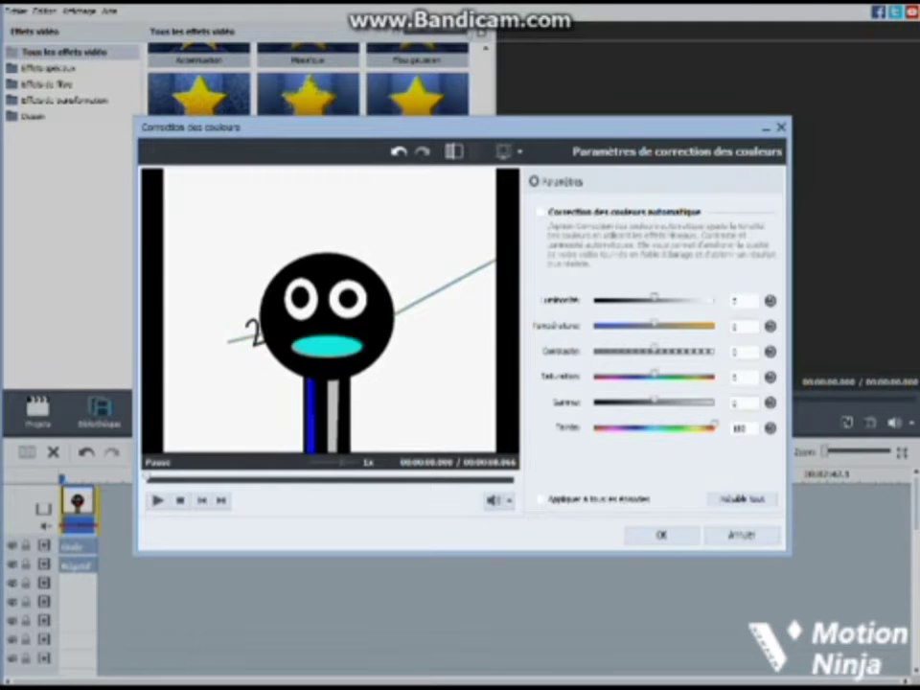
{"action": "left_click", "coordinate": [662, 535]}
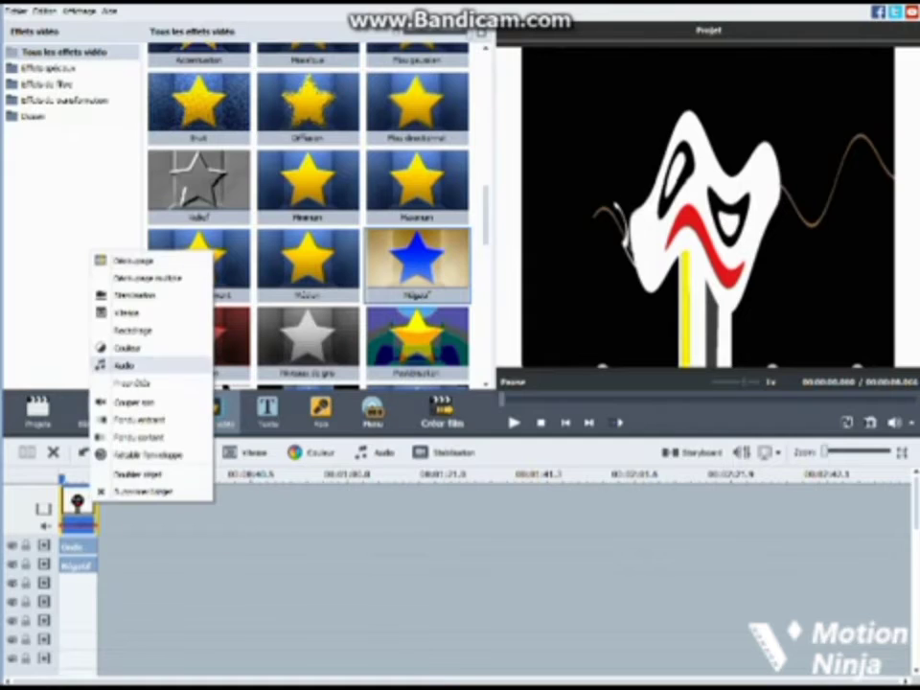
Apply Pitch Shift with a rate of 50 to the main clip's audio.
{"action": "right_click", "coordinate": [90, 502]}
{"action": "left_click", "coordinate": [124, 365]}
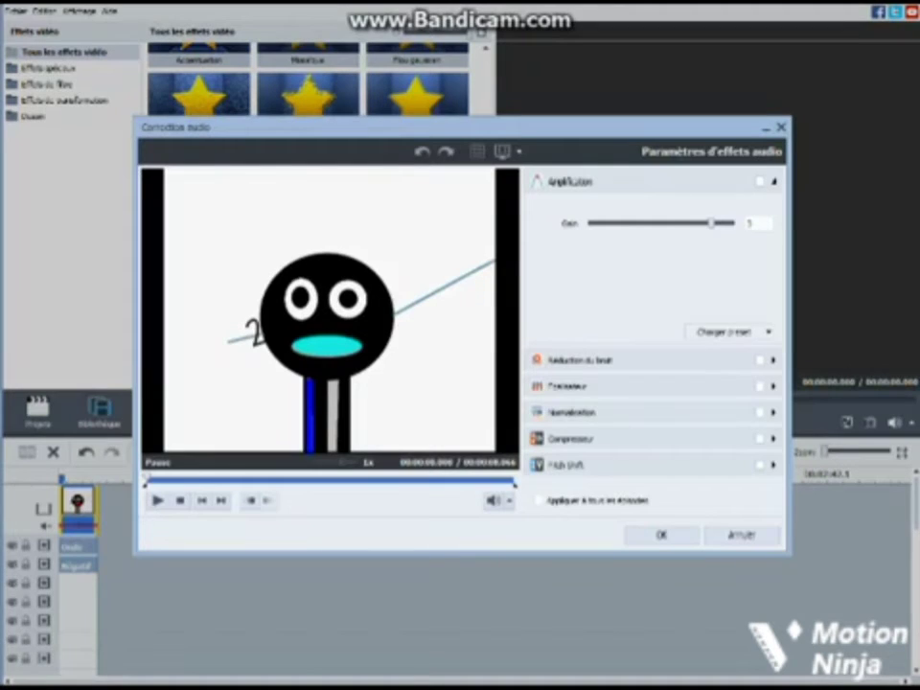
{"action": "left_click", "coordinate": [565, 465]}
{"action": "left_click_drag", "start_coordinate": [637, 354], "coordinate": [610, 354]}
{"action": "key", "text": "Left"}
{"action": "key", "text": "Left"}
{"action": "key", "text": "Left"}
{"action": "key", "text": "Left"}
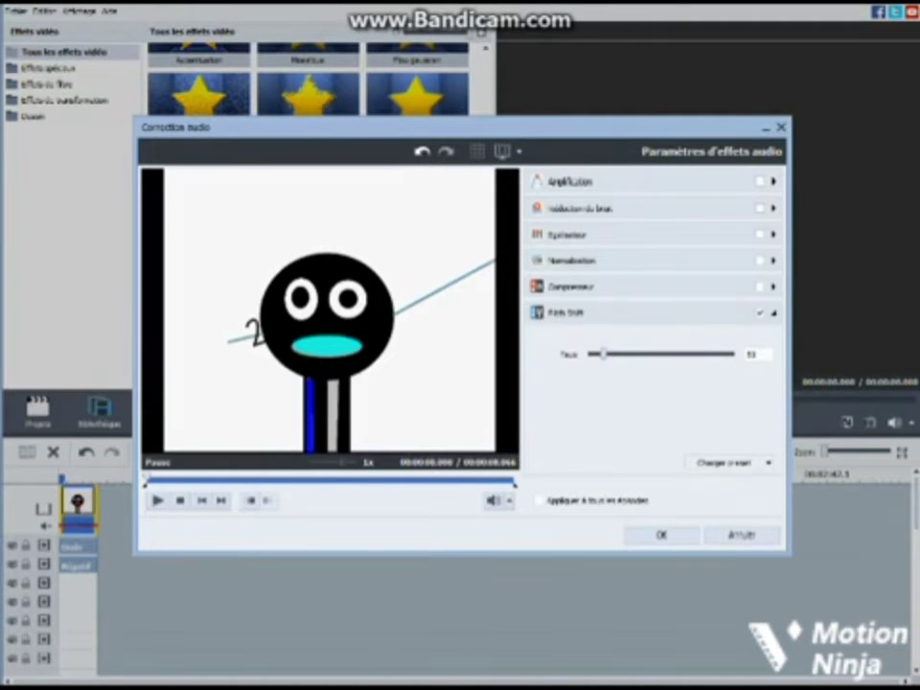
{"action": "key", "text": "Left"}
{"action": "key", "text": "Left"}
{"action": "key", "text": "Left"}
{"action": "key", "text": "Left"}
{"action": "key", "text": "Right"}
{"action": "key", "text": "Right"}
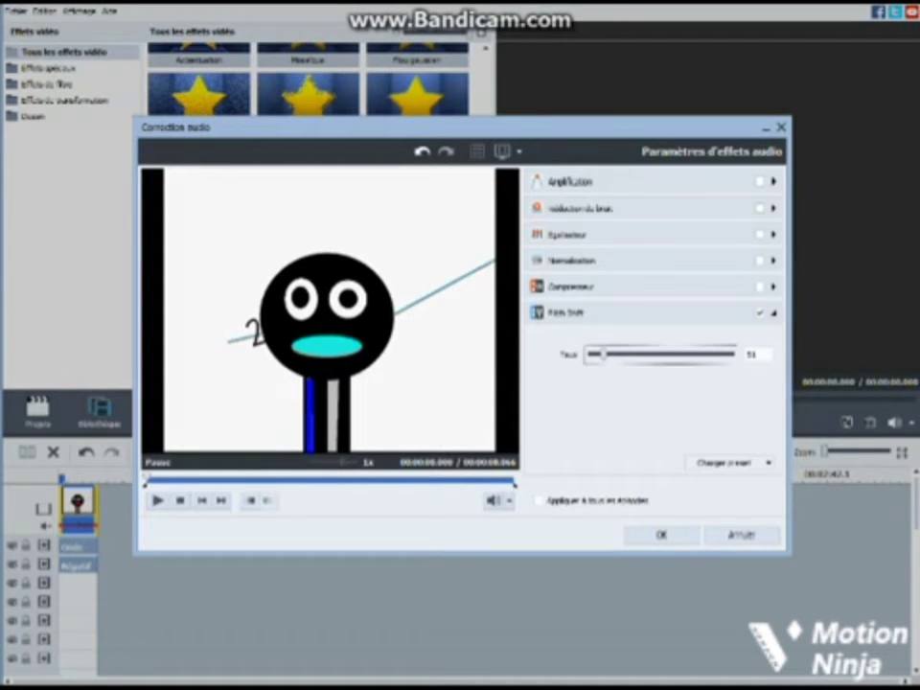
{"action": "key", "text": "Left"}
{"action": "key", "text": "Left"}
{"action": "key", "text": "Right"}
{"action": "key", "text": "Right"}
{"action": "key", "text": "Right"}
{"action": "key", "text": "Right"}
{"action": "key", "text": "Left"}
{"action": "key", "text": "Left"}
{"action": "key", "text": "Left"}
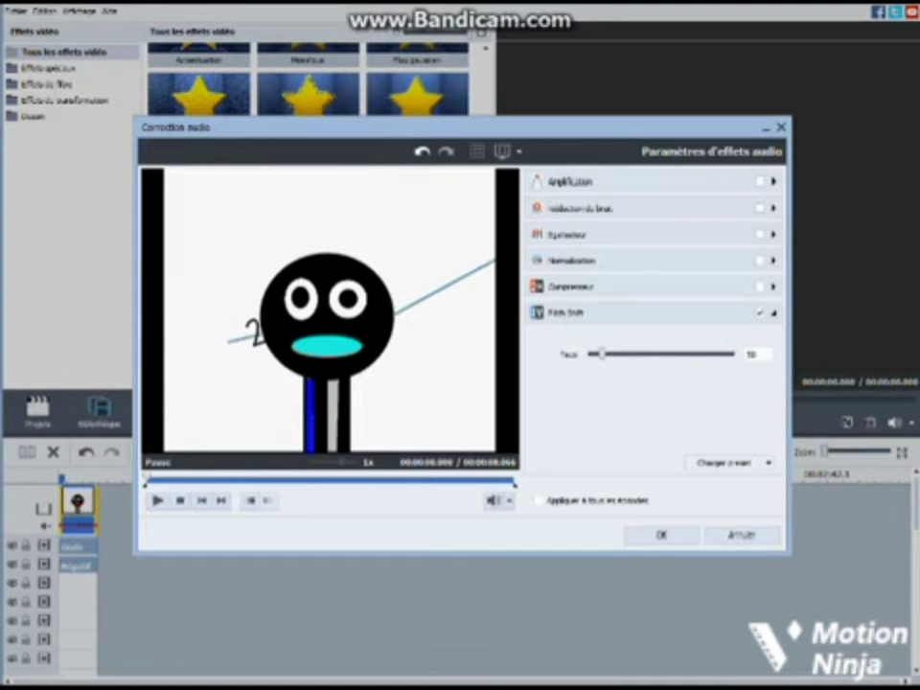
{"action": "left_click", "coordinate": [660, 535]}
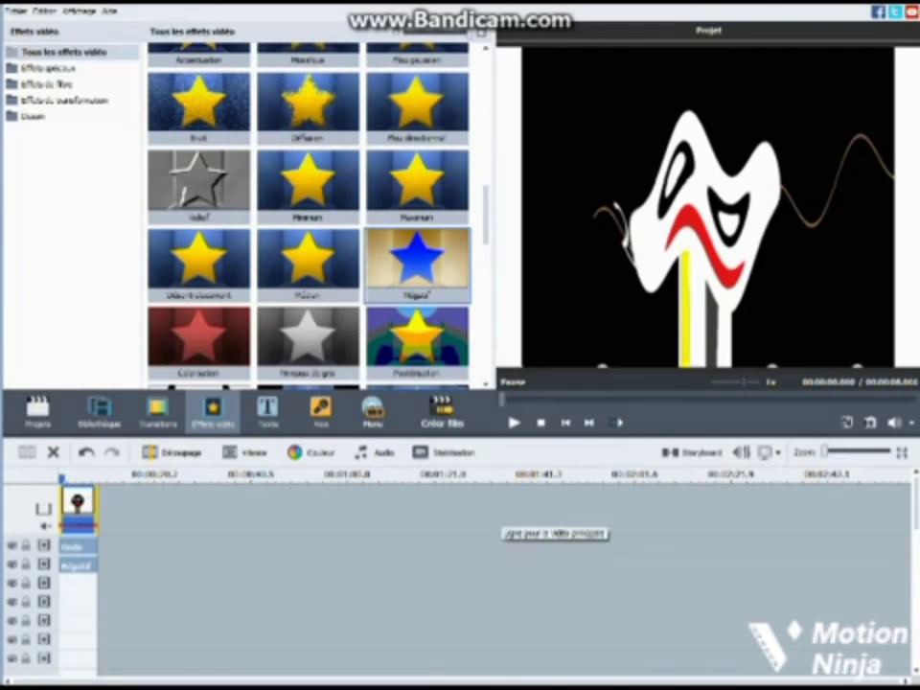
Place a copy of the white-background Pingu Outro Remake clip from the library's top row at the start of the audio track.
{"action": "scroll", "coordinate": [508, 523], "scroll_direction": "down", "scroll_amount": 1}
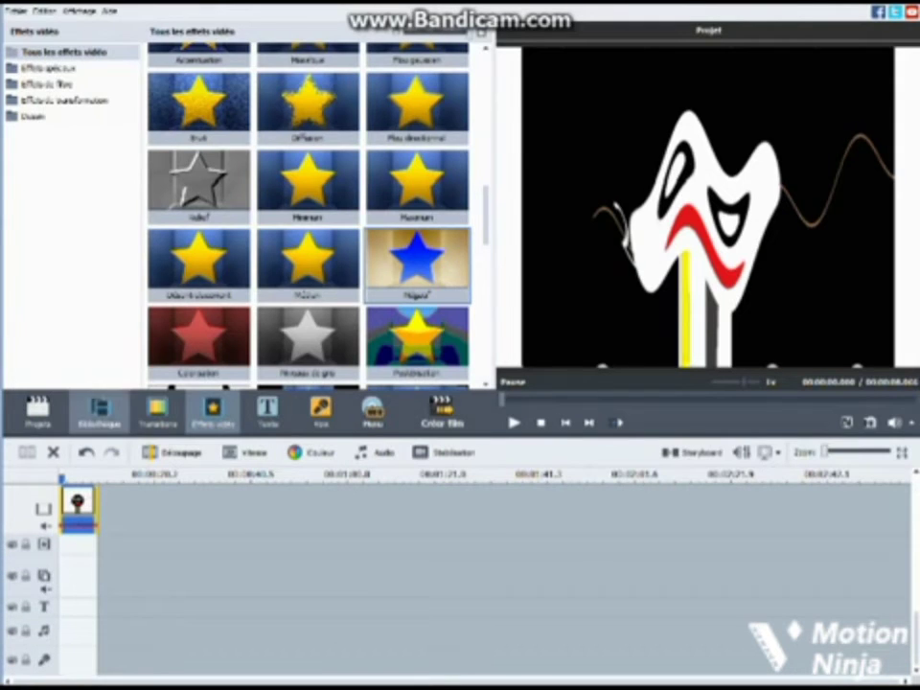
{"action": "left_click", "coordinate": [100, 413]}
{"action": "left_click_drag", "start_coordinate": [199, 161], "coordinate": [79, 635]}
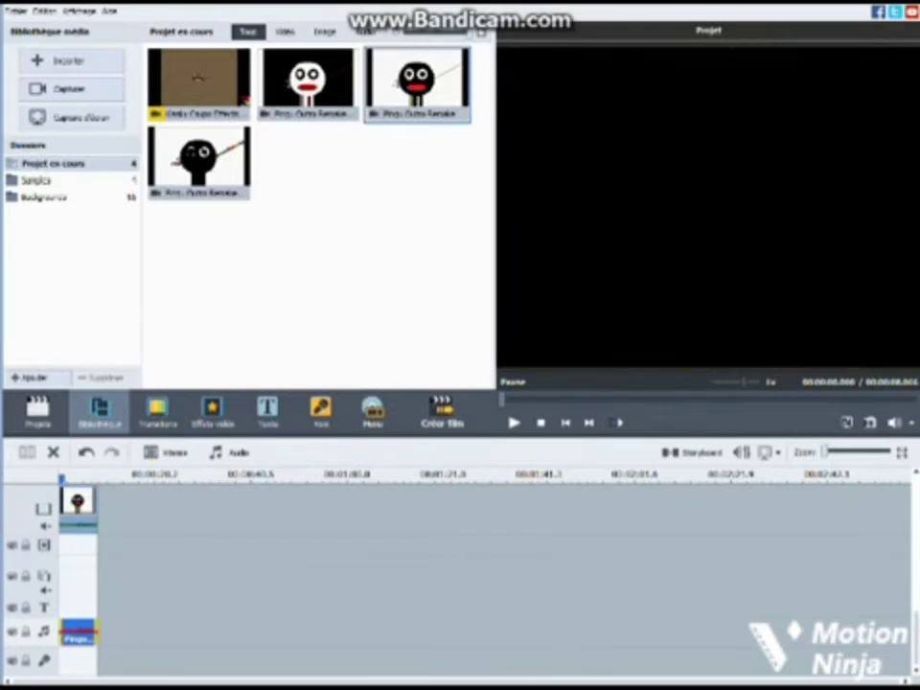
Apply Pitch Shift to the audio copy and preview the finished project.
{"action": "right_click", "coordinate": [82, 633]}
{"action": "left_click", "coordinate": [117, 496]}
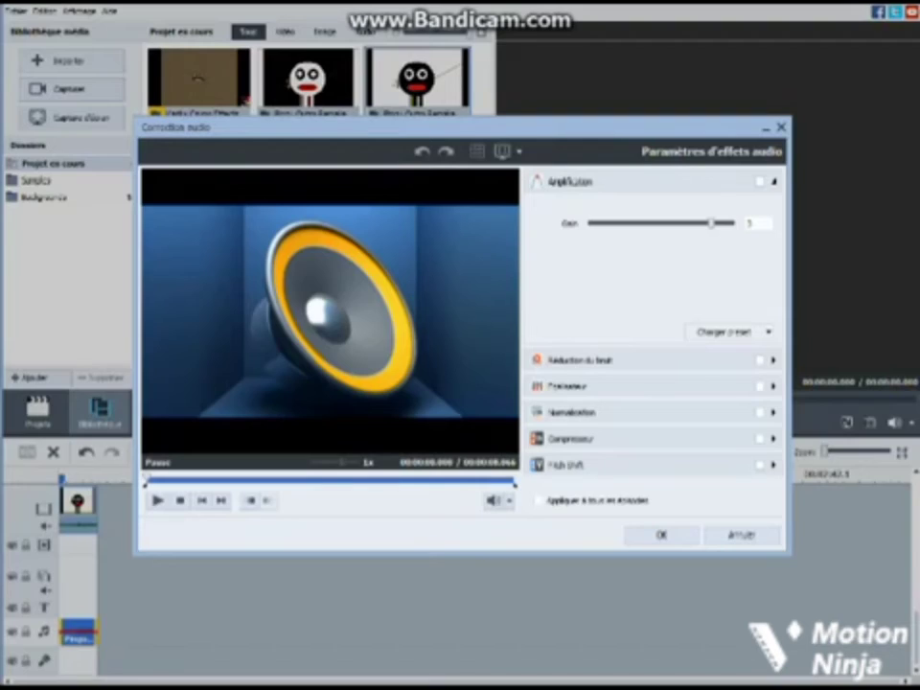
{"action": "left_click", "coordinate": [566, 465]}
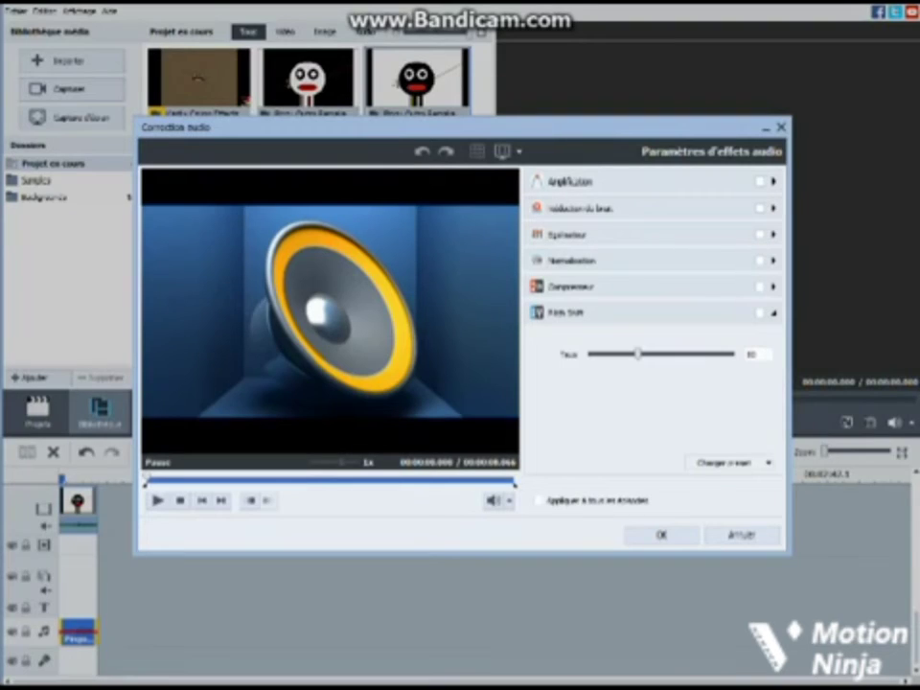
{"action": "mouse_move", "coordinate": [638, 354]}
{"action": "left_mouse_down"}
{"action": "mouse_move", "coordinate": [647, 353]}
{"action": "mouse_move", "coordinate": [637, 354]}
{"action": "left_mouse_up"}
{"action": "left_click", "coordinate": [660, 535]}
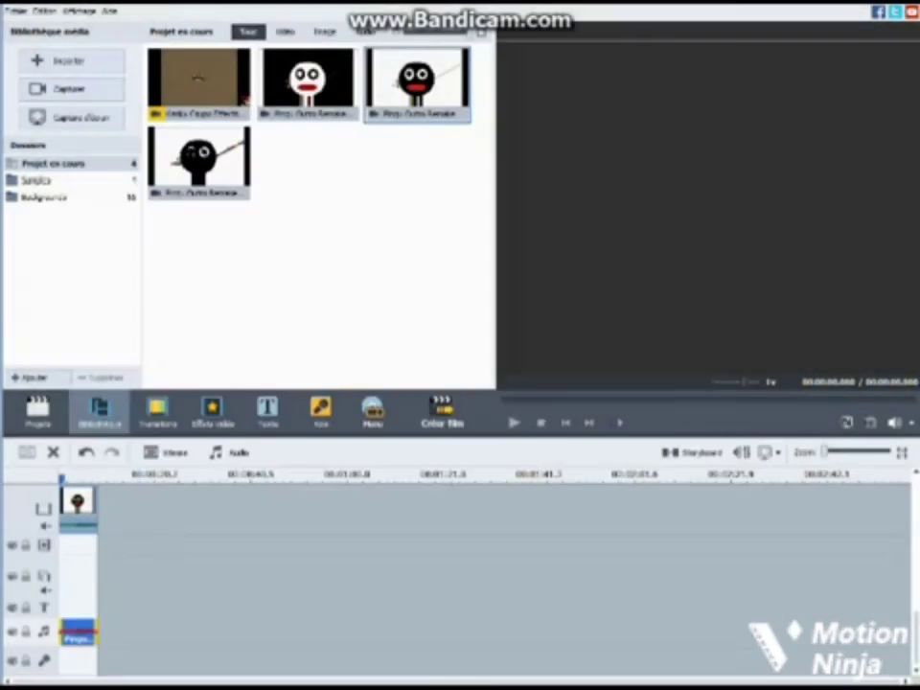
{"action": "left_click", "coordinate": [515, 423]}
{"action": "scroll", "coordinate": [484, 604], "scroll_direction": "up", "scroll_amount": 5}
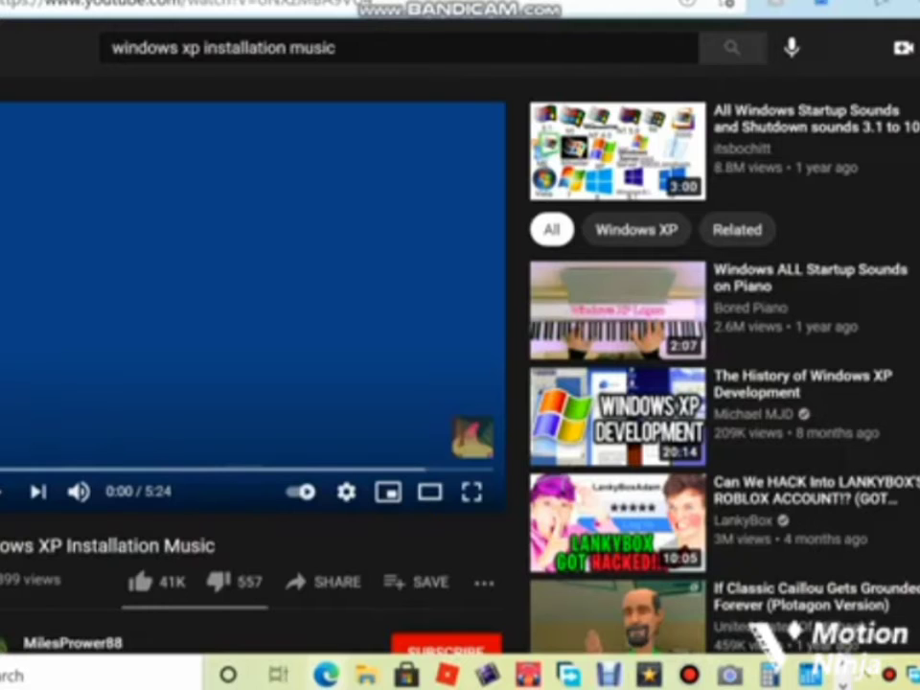
Start playing the Windows XP Installation Music video and switch to the video editor.
{"action": "key", "text": "space"}
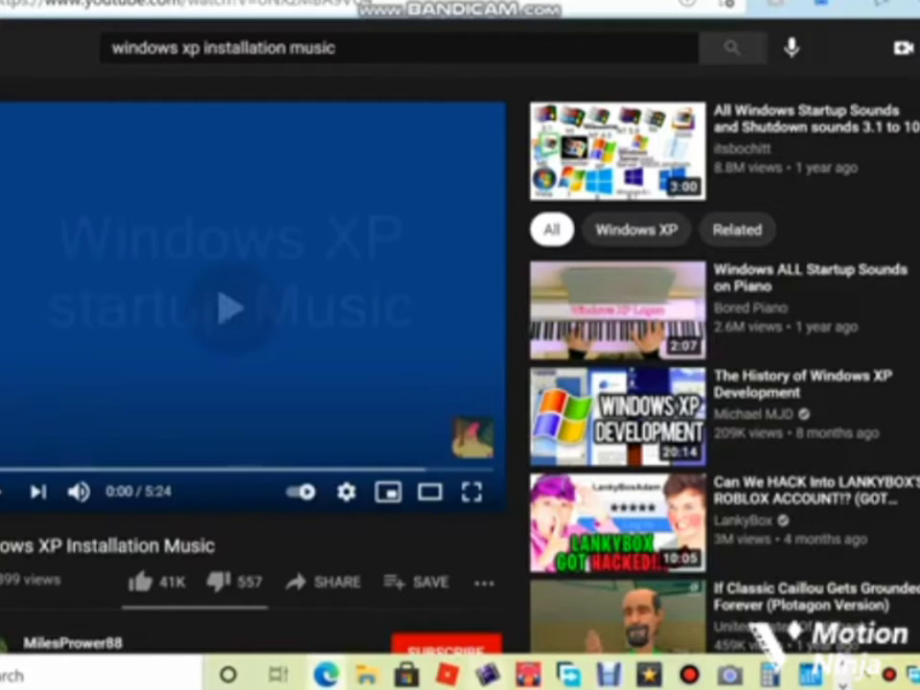
{"action": "left_click", "coordinate": [487, 674]}
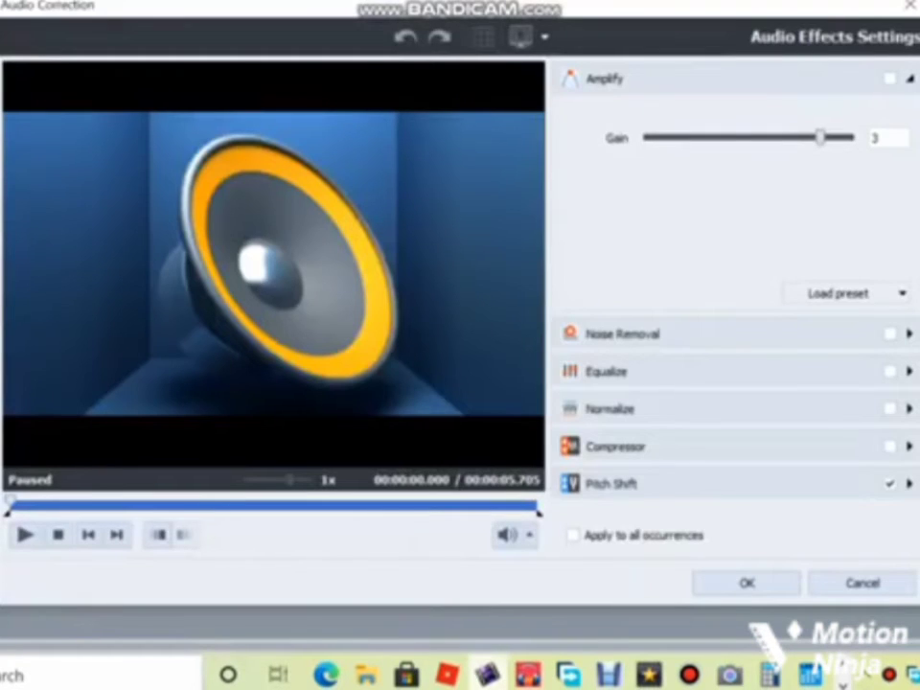
Examine the audio copy's Pitch Shift settings and the Sphere effect's Degree setting.
{"action": "left_click", "coordinate": [611, 483]}
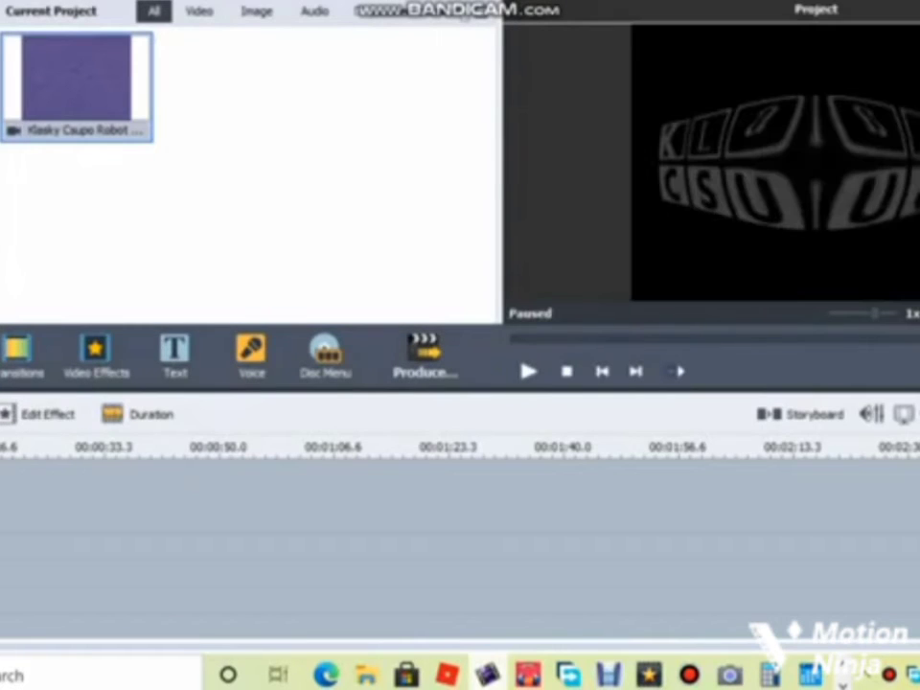
{"action": "left_click", "coordinate": [43, 414]}
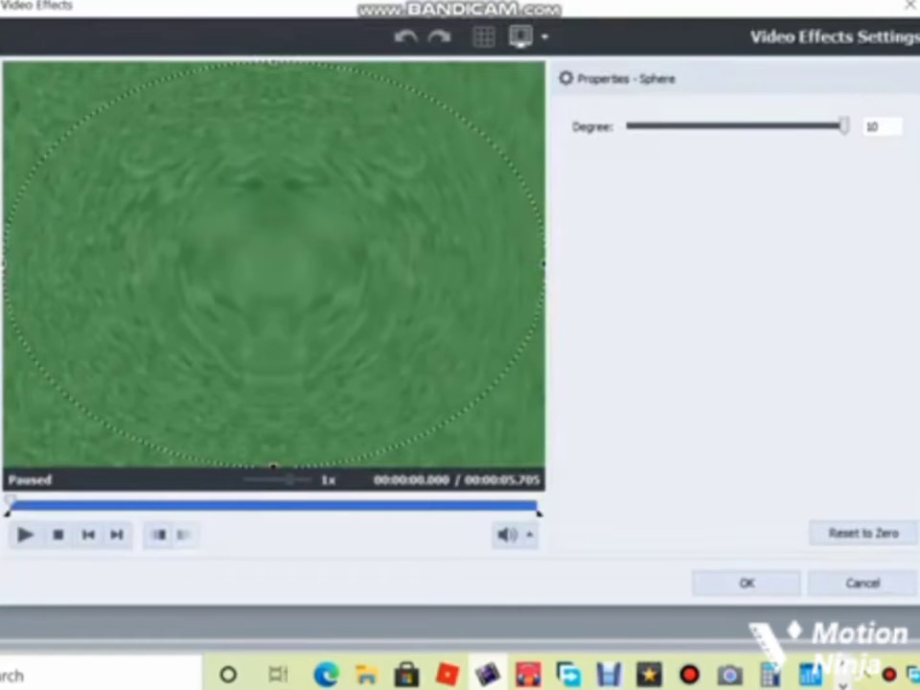
{"action": "left_click", "coordinate": [747, 583]}
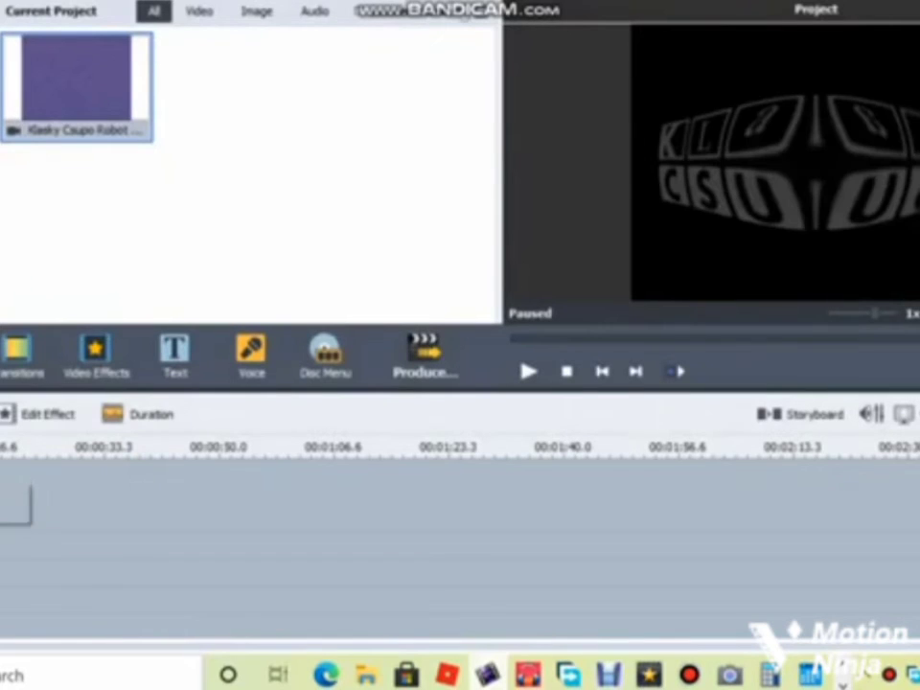
Examine the main Klasky Csupo Robot clip's color correction and Pitch Shift settings.
{"action": "left_click", "coordinate": [187, 414]}
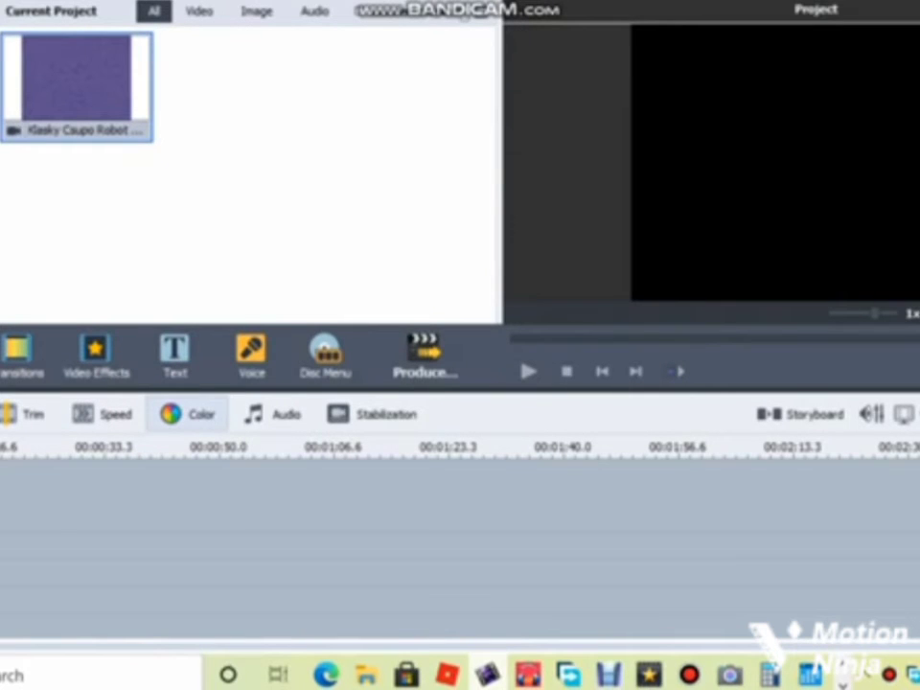
{"action": "left_click", "coordinate": [187, 414]}
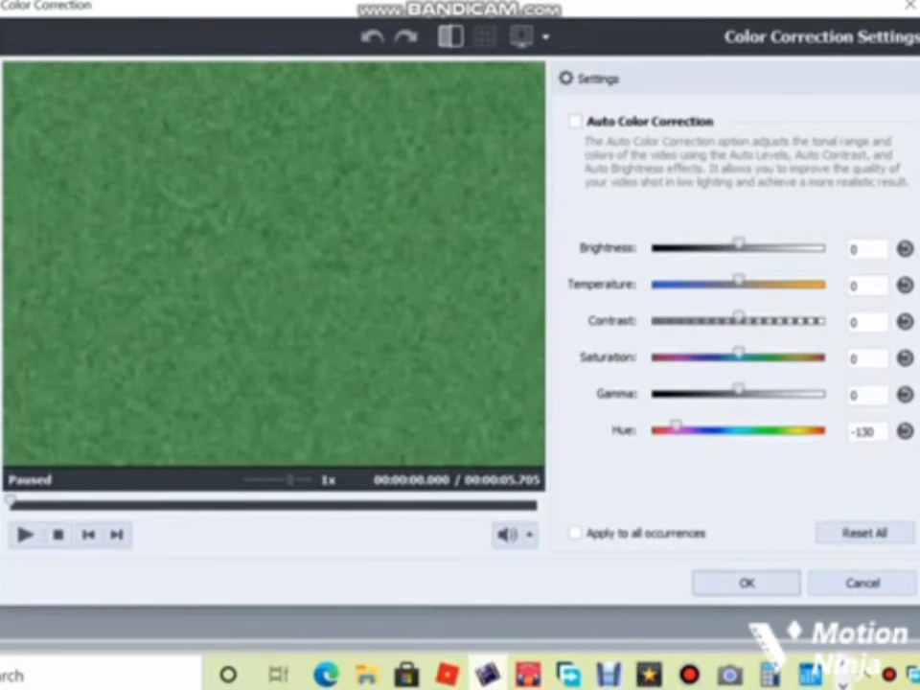
{"action": "left_click", "coordinate": [747, 583]}
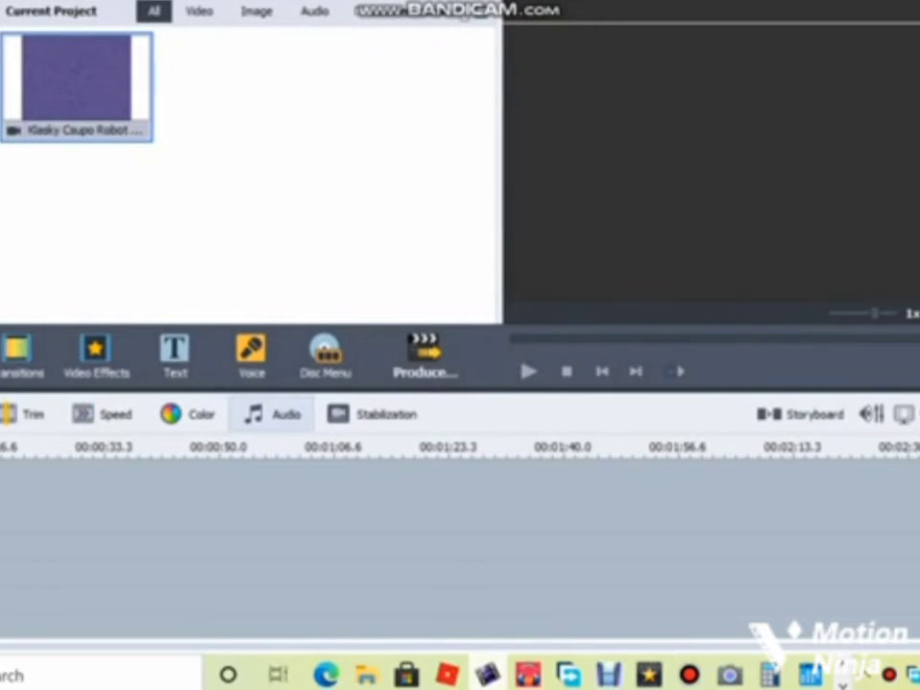
{"action": "left_click", "coordinate": [273, 414]}
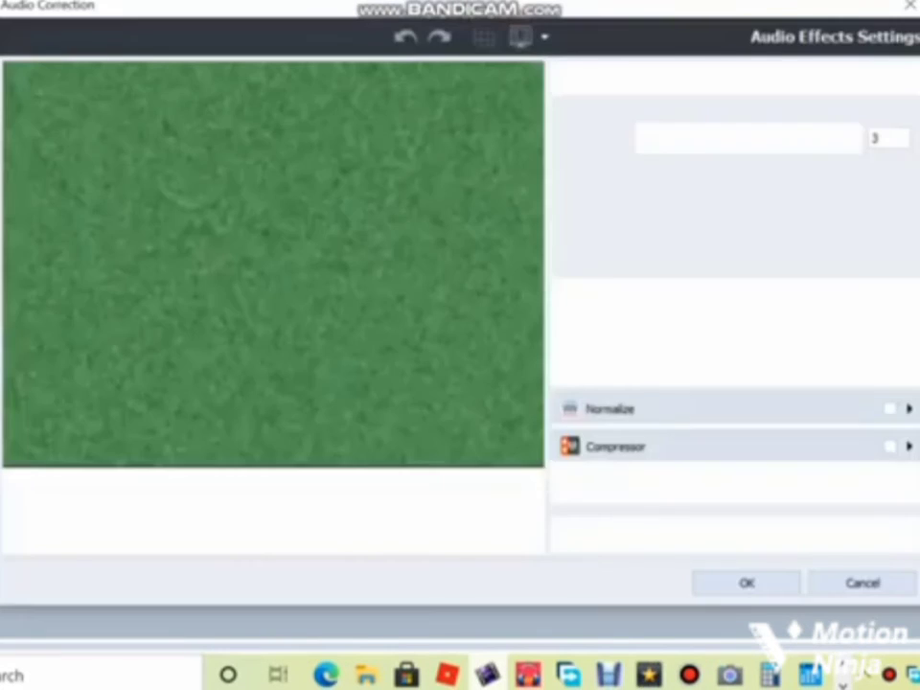
{"action": "left_click", "coordinate": [611, 483]}
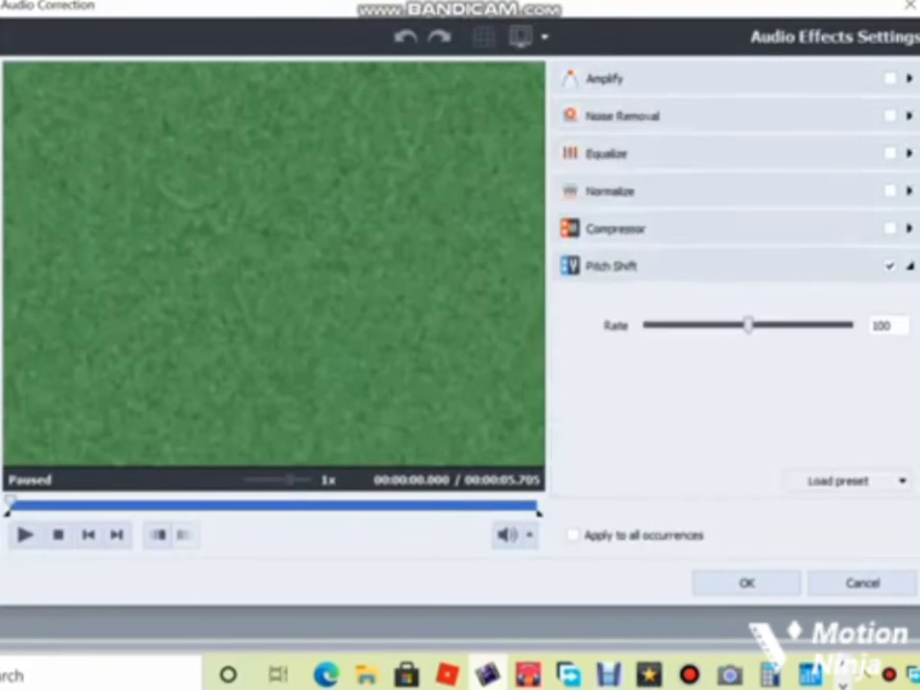
{"action": "left_click", "coordinate": [745, 583]}
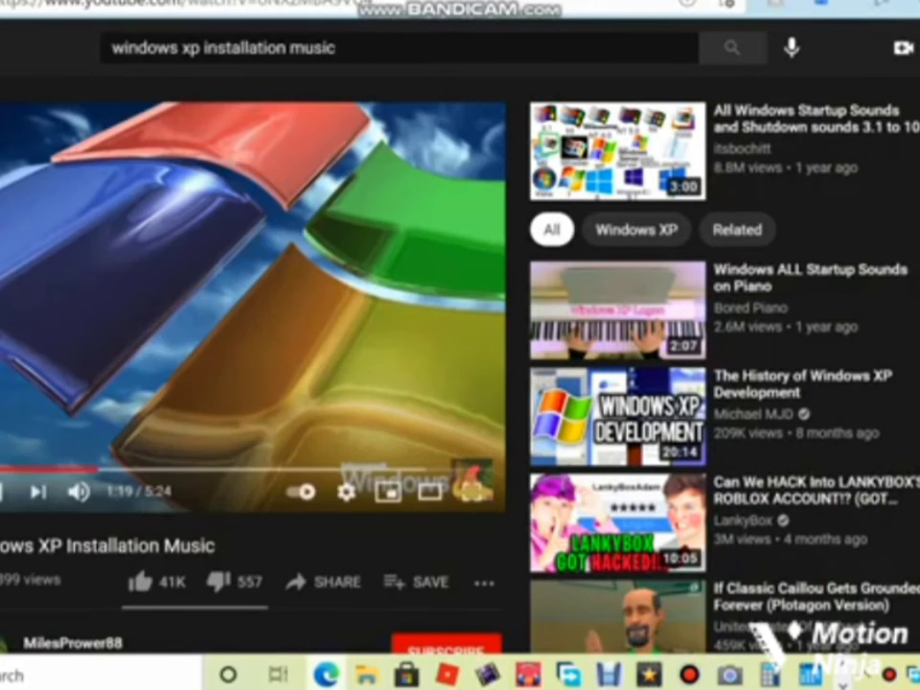
Pause the Windows XP Installation Music video, return to the video editor and play the project preview.
{"action": "key", "text": "space"}
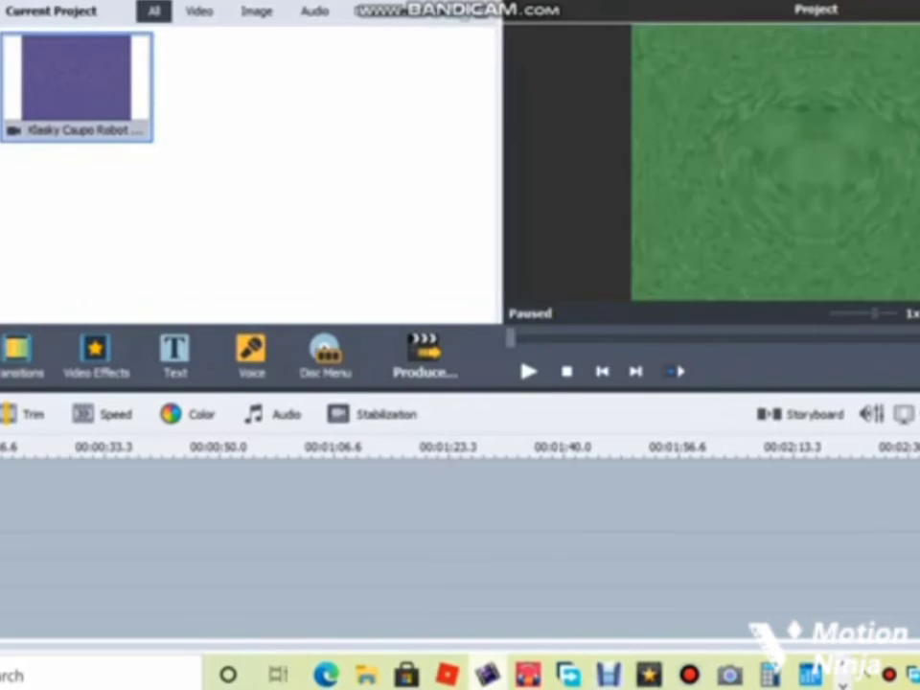
{"action": "key", "text": "space"}
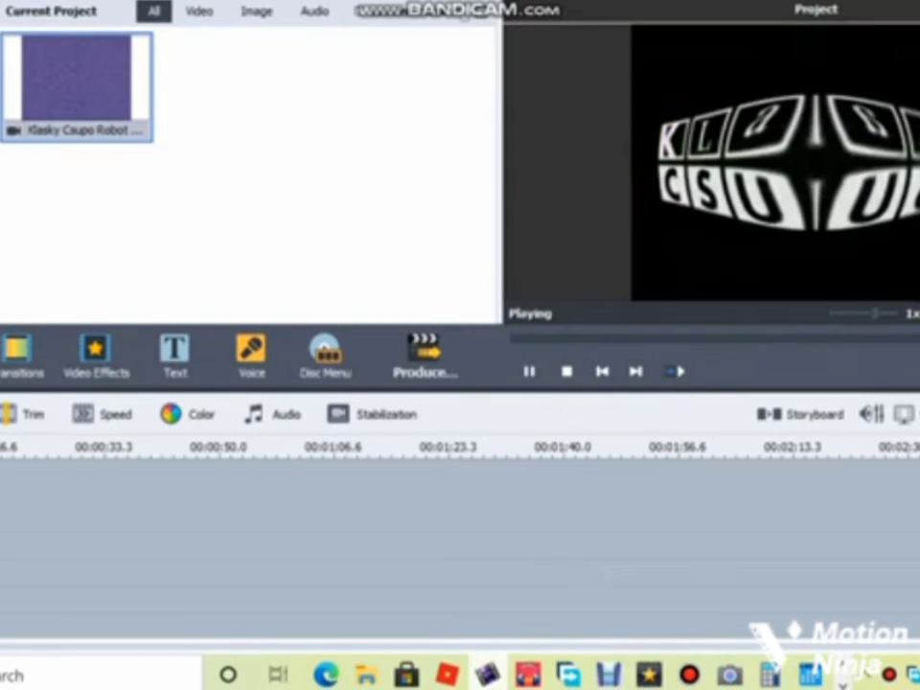
{"action": "key", "text": "space"}
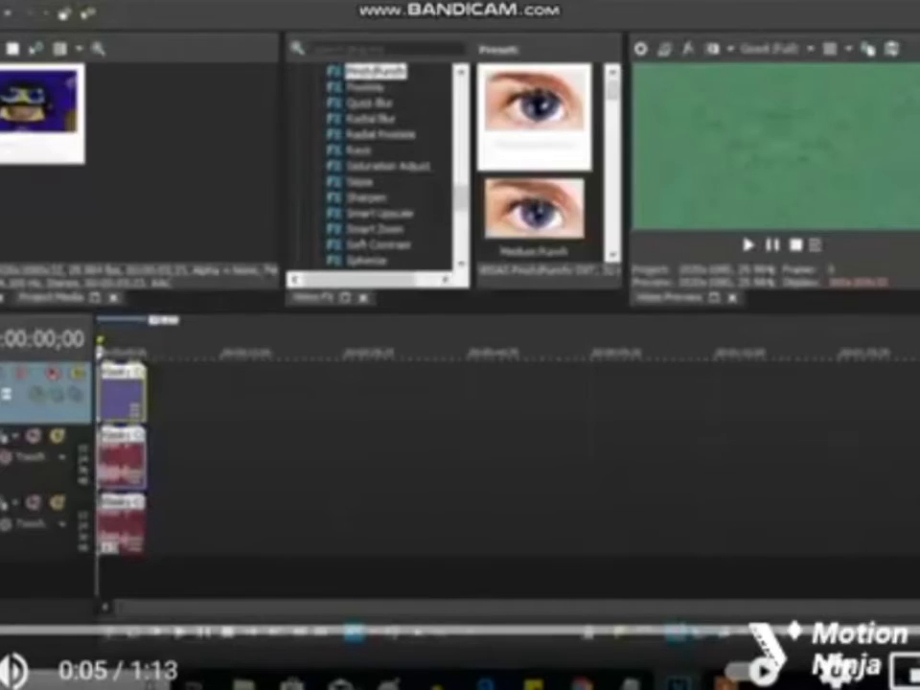
Set the first audio event's time stretch method to elastique with Pro stretch attributes.
{"action": "key", "text": "space"}
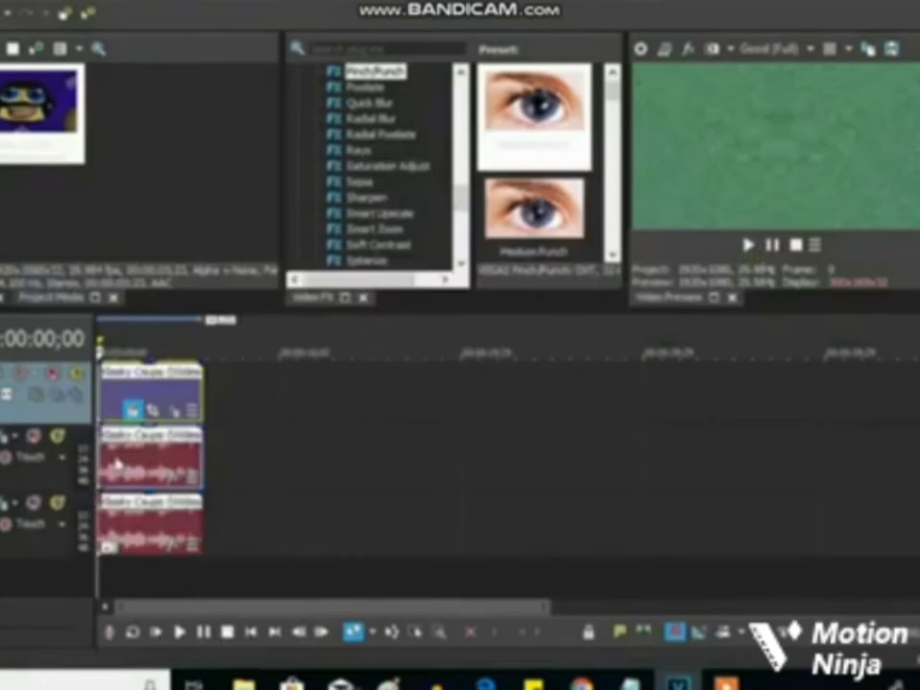
{"action": "right_click", "coordinate": [115, 467]}
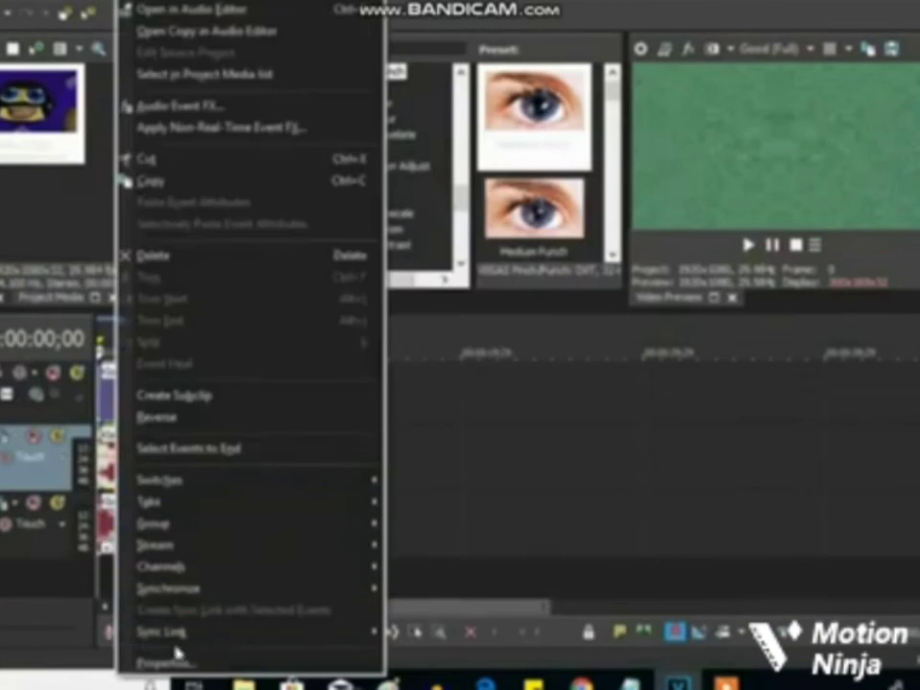
{"action": "left_click", "coordinate": [176, 651]}
{"action": "left_click", "coordinate": [431, 264]}
{"action": "left_click", "coordinate": [451, 295]}
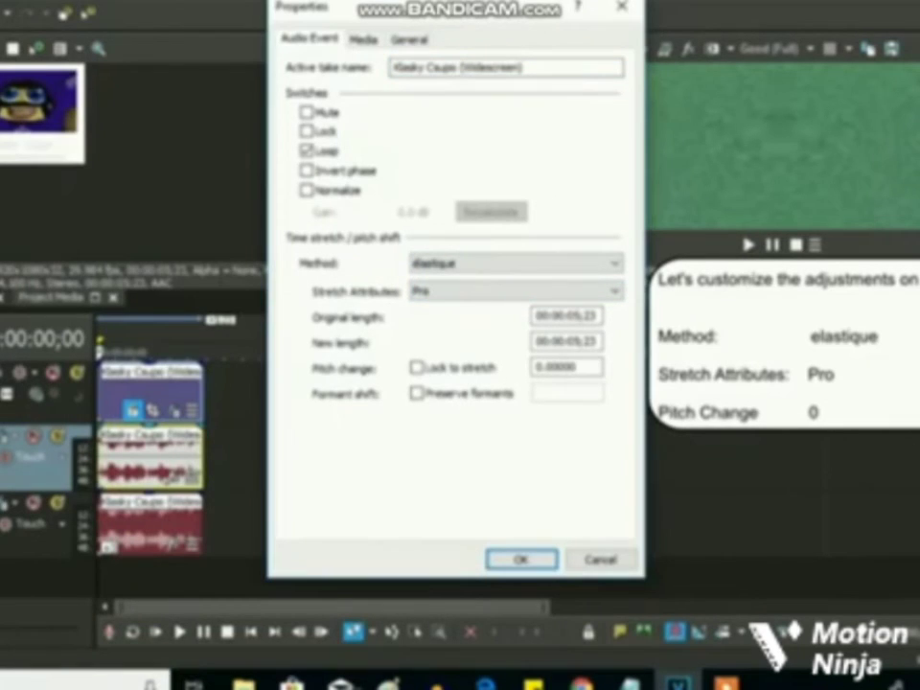
{"action": "left_click", "coordinate": [548, 561]}
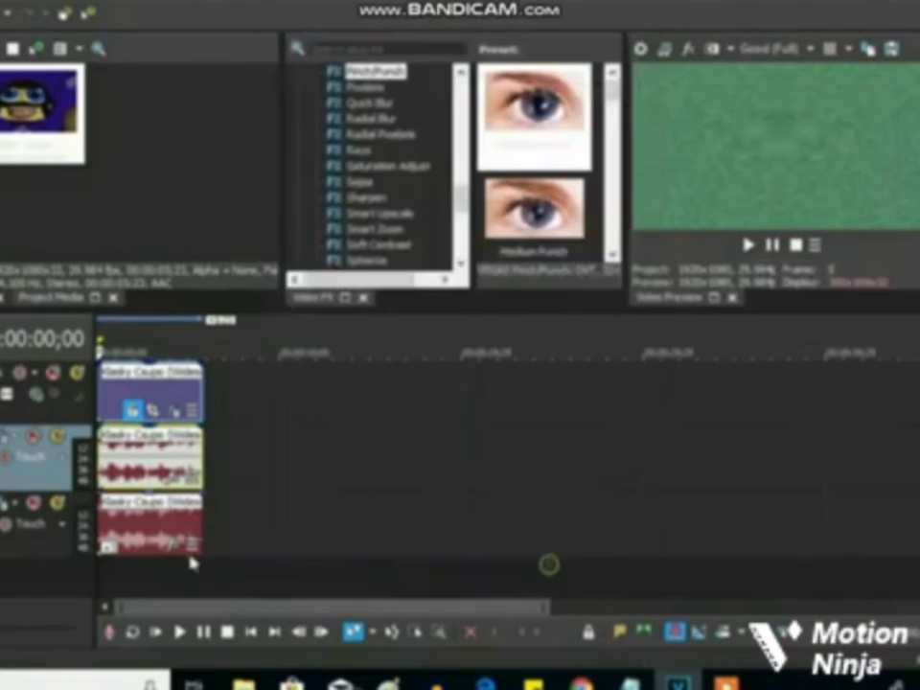
Examine the second audio event's time stretch and pitch shift properties.
{"action": "left_click", "coordinate": [139, 525]}
{"action": "right_click", "coordinate": [139, 525]}
{"action": "left_click", "coordinate": [221, 664]}
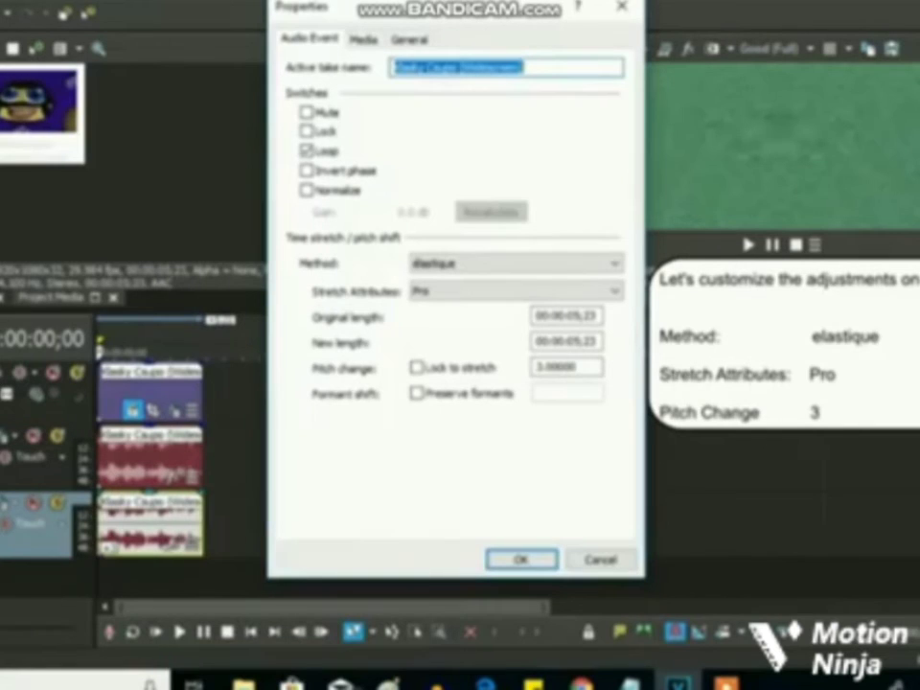
{"action": "left_click", "coordinate": [520, 560]}
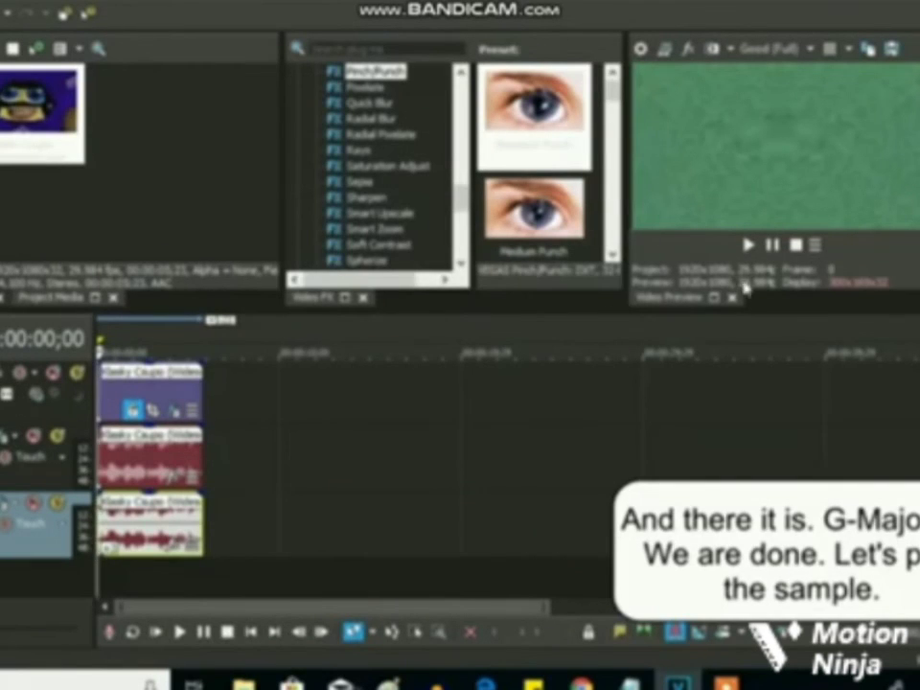
Play the project preview through the end of the clip and pause it.
{"action": "left_click", "coordinate": [748, 245]}
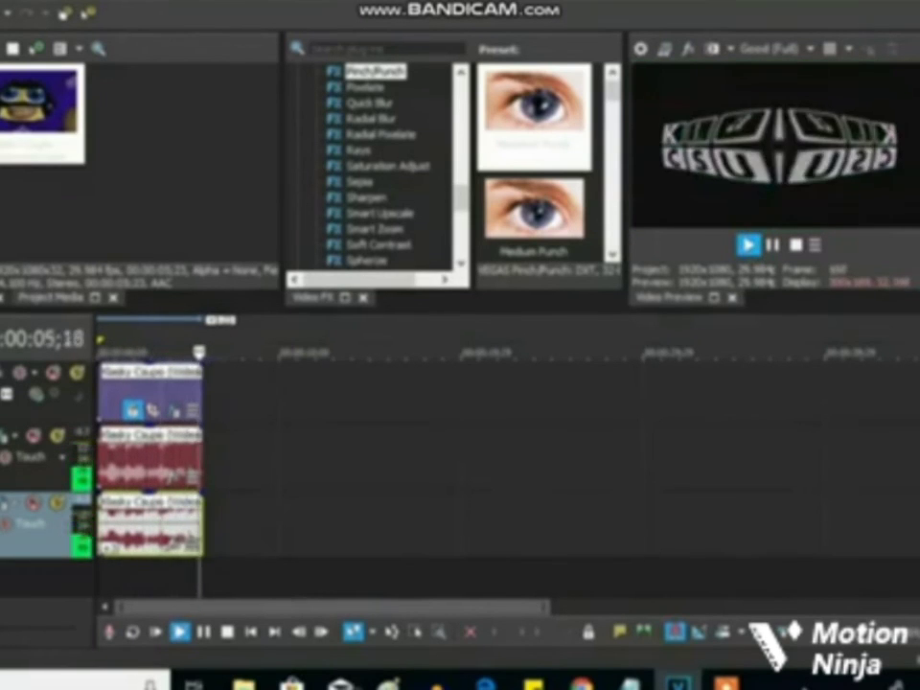
{"action": "left_click", "coordinate": [773, 245]}
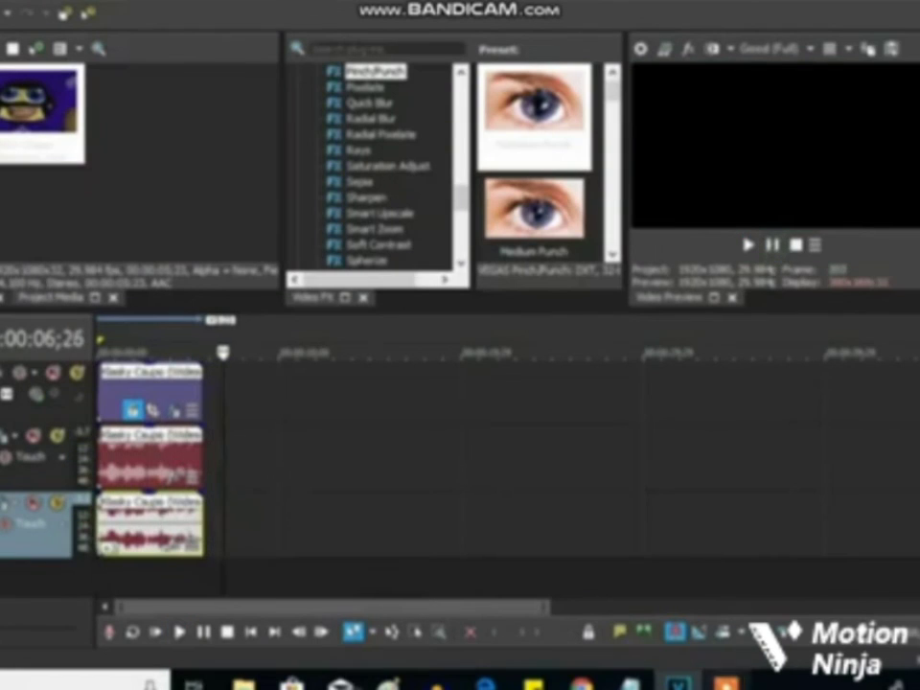
{"action": "left_click", "coordinate": [726, 684]}
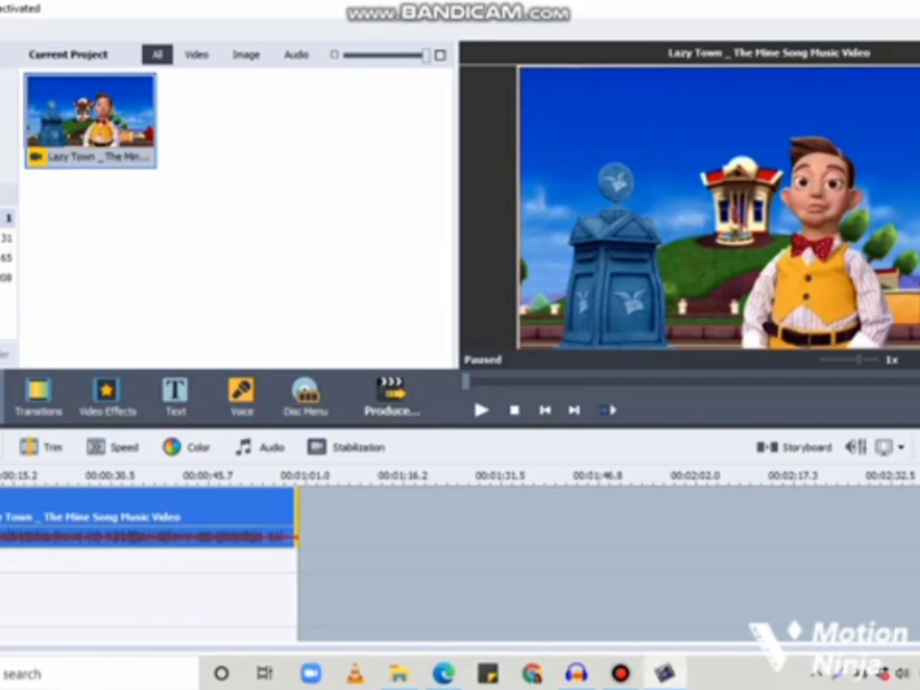
In AVS Video Editor, add a second copy of the Lazy Town clip as an overlay and place it in the frame's lower-right corner.
{"action": "left_click_drag", "start_coordinate": [90, 120], "coordinate": [45, 660]}
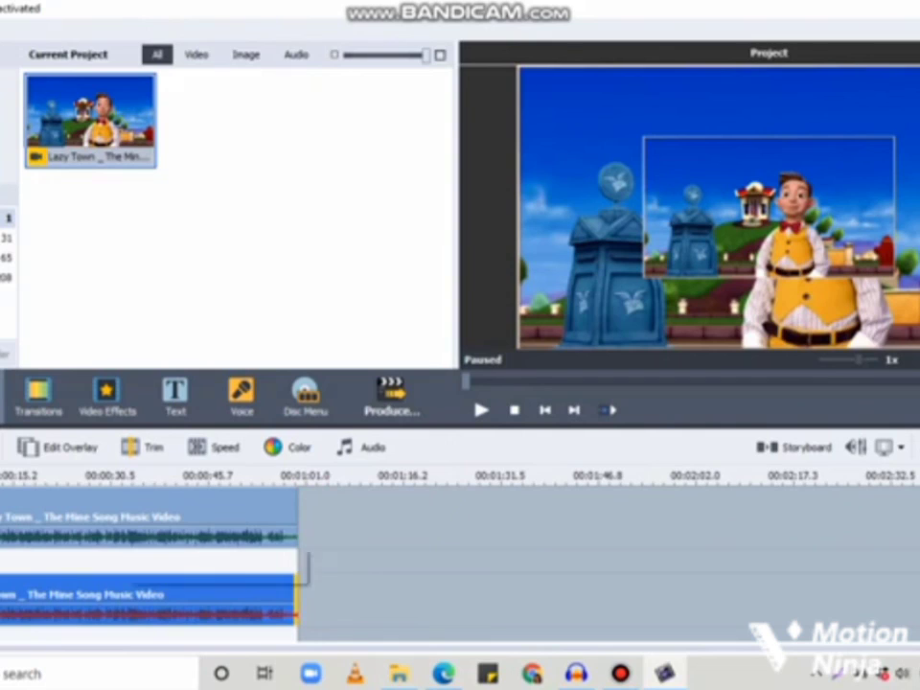
{"action": "left_click", "coordinate": [58, 446]}
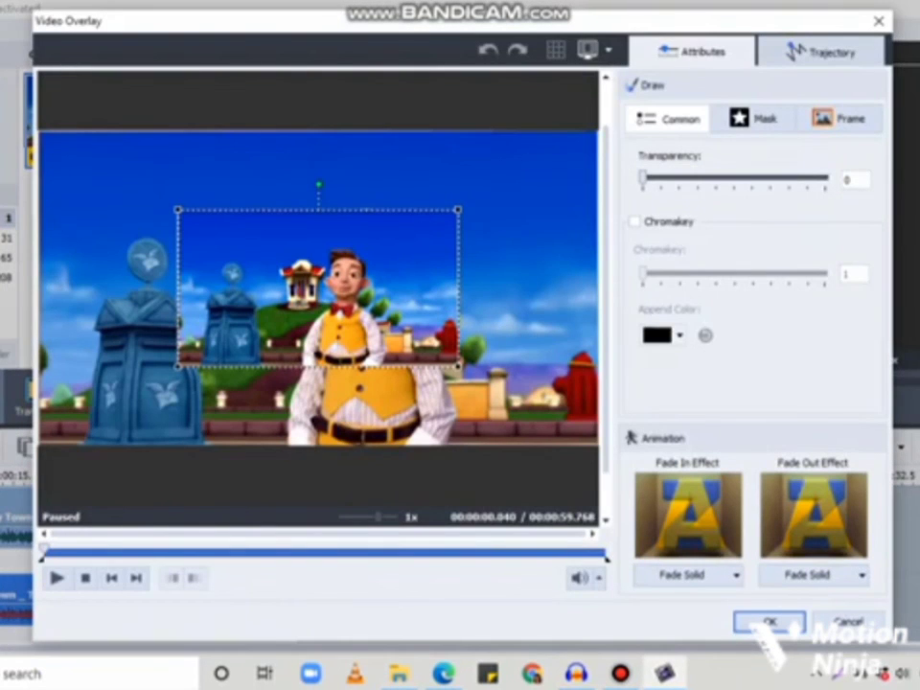
{"action": "left_click_drag", "start_coordinate": [317, 288], "coordinate": [458, 363]}
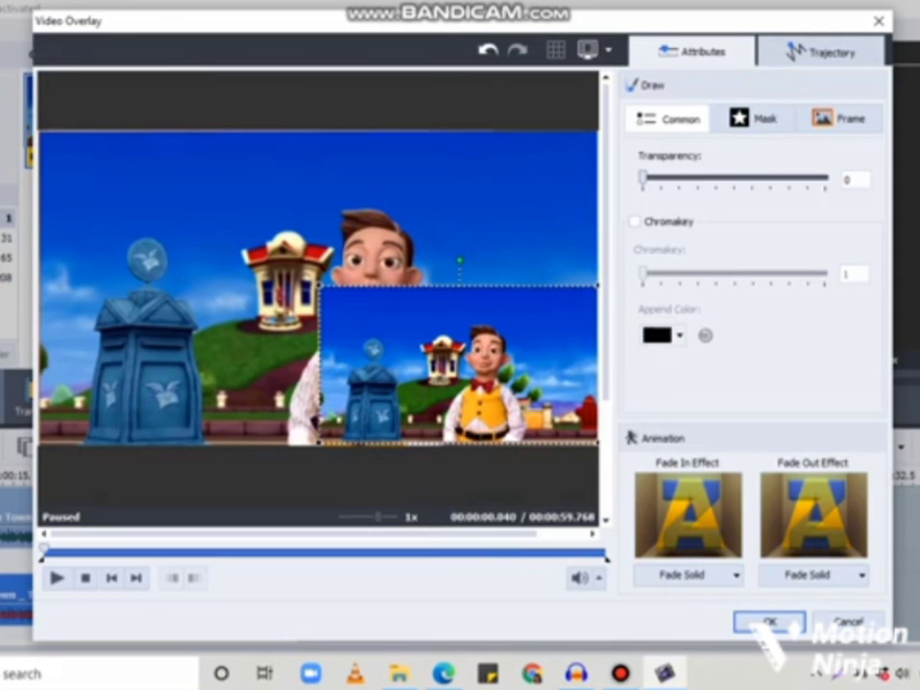
{"action": "left_click", "coordinate": [769, 622]}
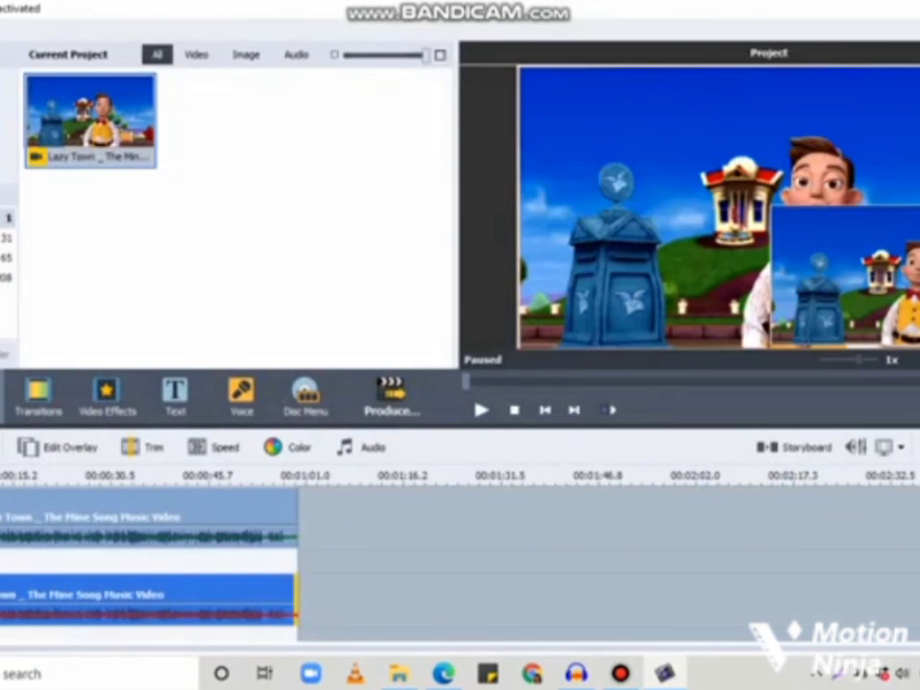
Set the overlay clip's Hue to -56 in its color correction.
{"action": "left_click", "coordinate": [287, 446]}
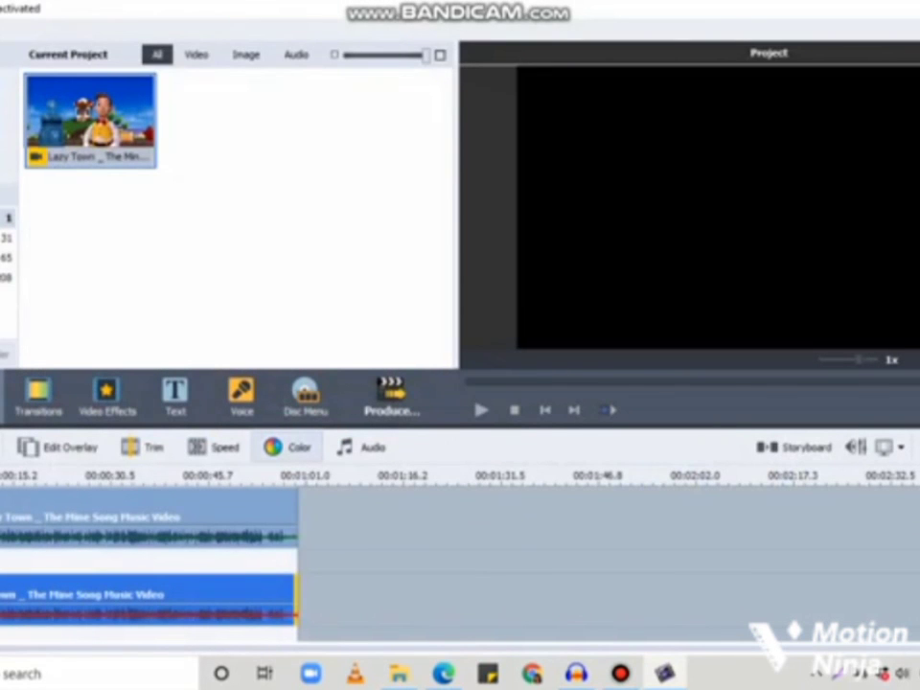
{"action": "left_click", "coordinate": [288, 446]}
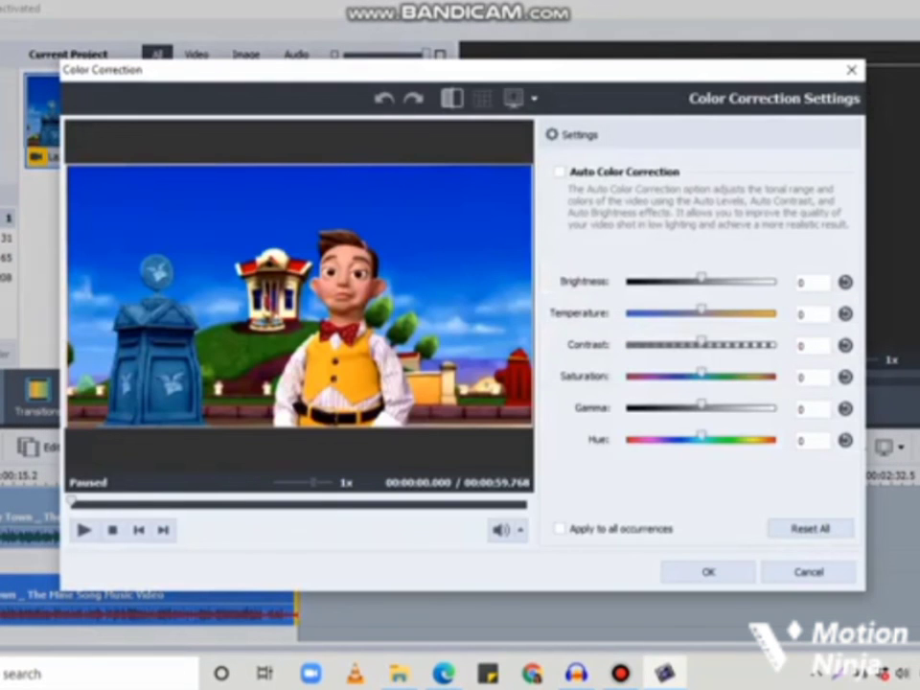
{"action": "left_click_drag", "start_coordinate": [701, 439], "coordinate": [682, 439]}
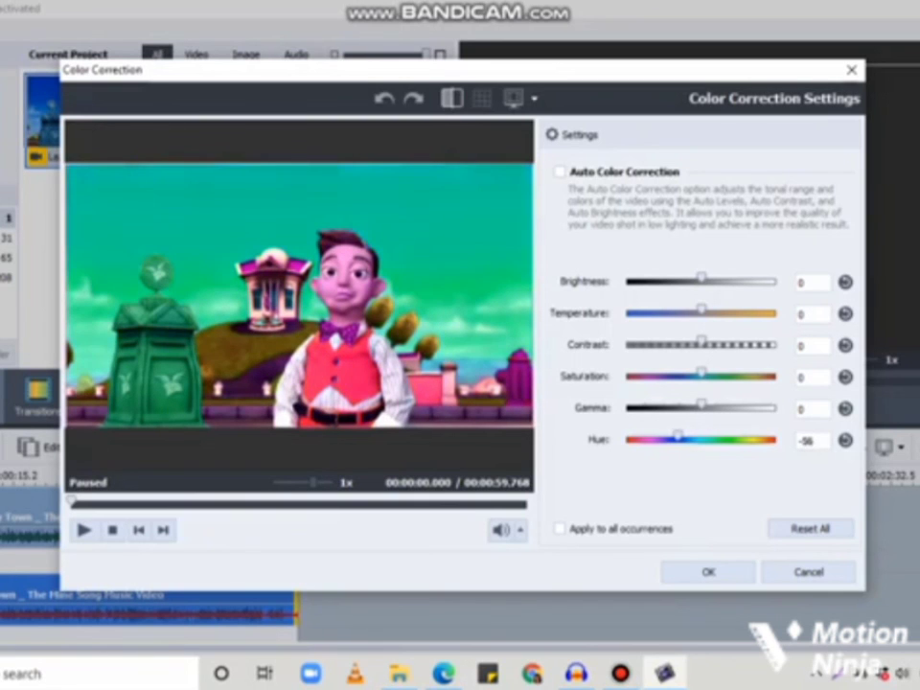
{"action": "left_click", "coordinate": [709, 571]}
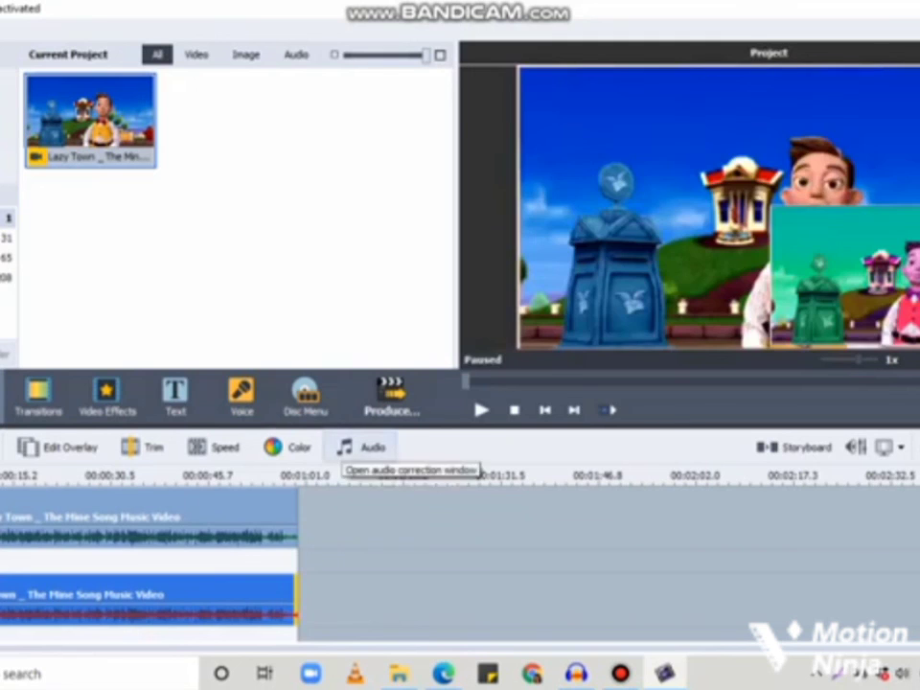
Apply Pitch Shift with a rate of 105 to the overlay clip's audio and play the project preview.
{"action": "left_click", "coordinate": [364, 447]}
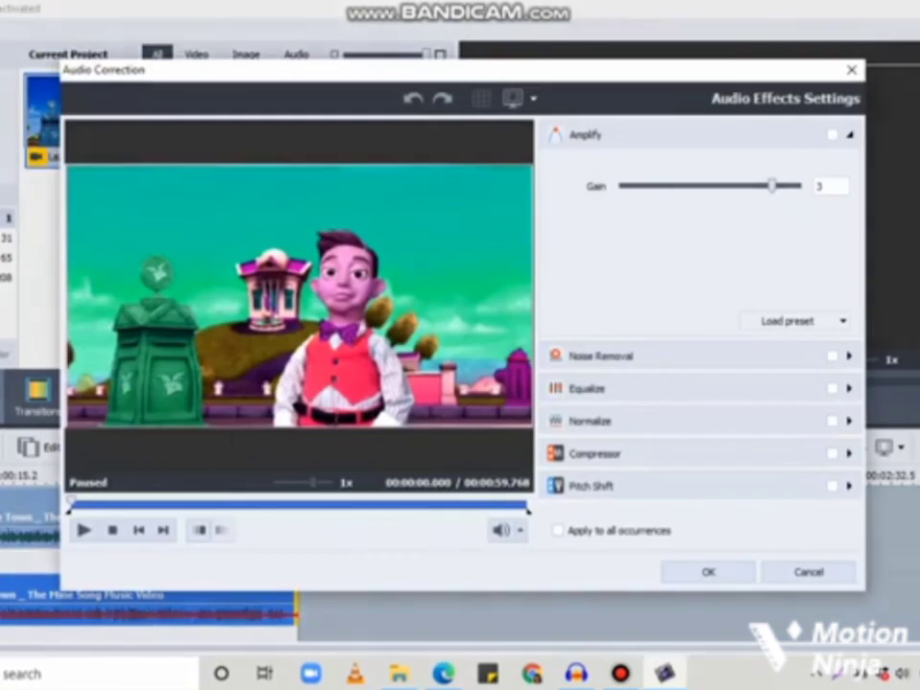
{"action": "left_click", "coordinate": [591, 486]}
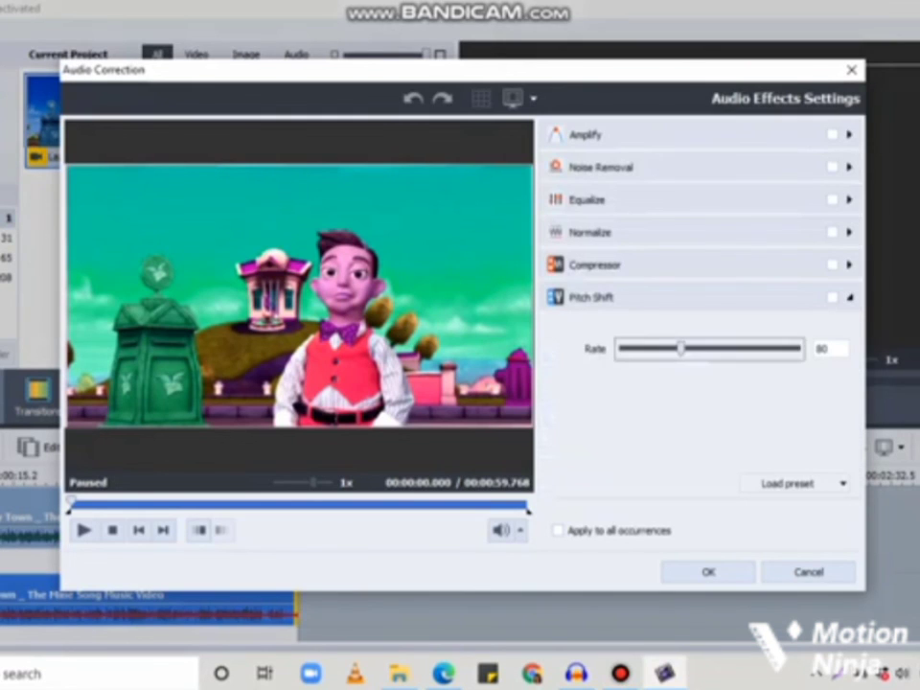
{"action": "left_click_drag", "start_coordinate": [681, 348], "coordinate": [714, 348]}
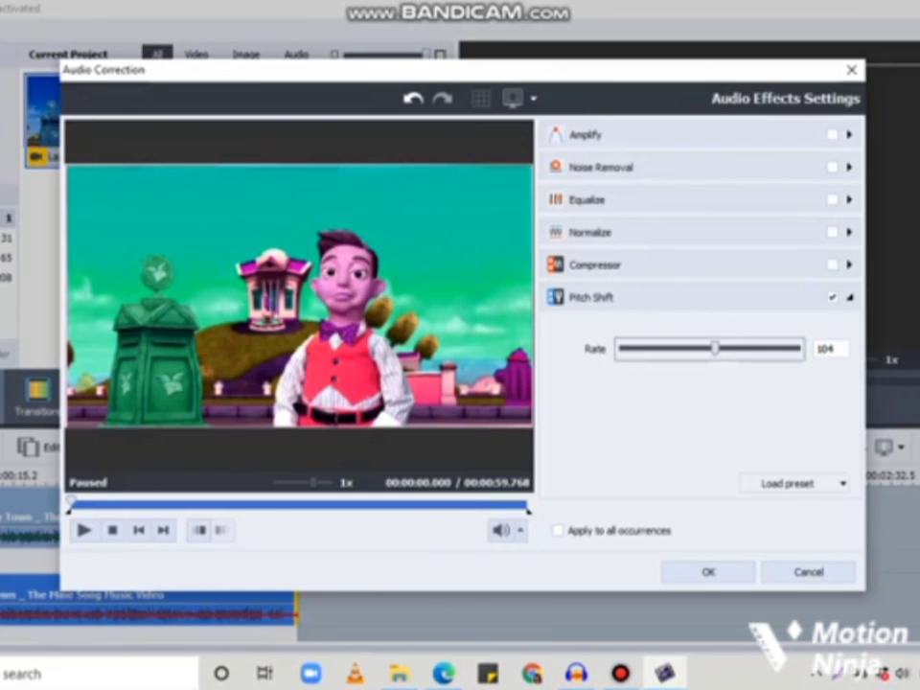
{"action": "left_click_drag", "start_coordinate": [715, 348], "coordinate": [719, 348]}
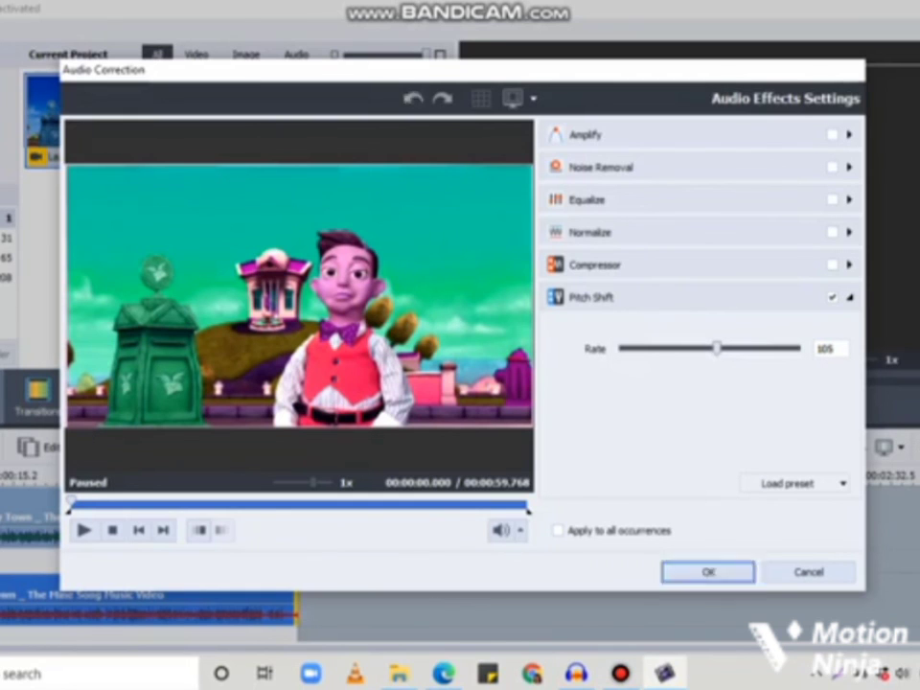
{"action": "key", "text": "Return"}
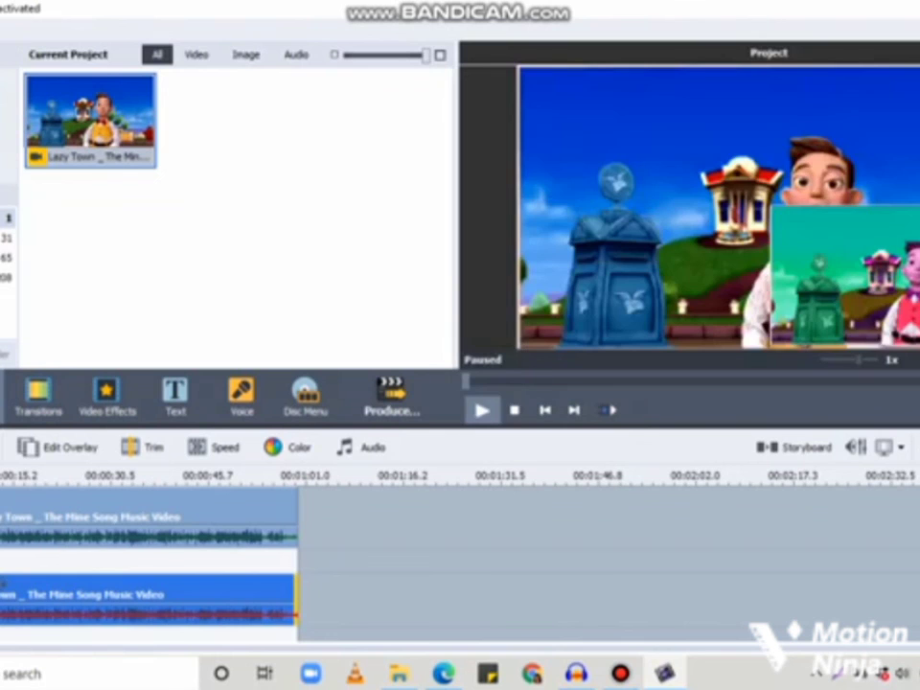
{"action": "left_click", "coordinate": [481, 409]}
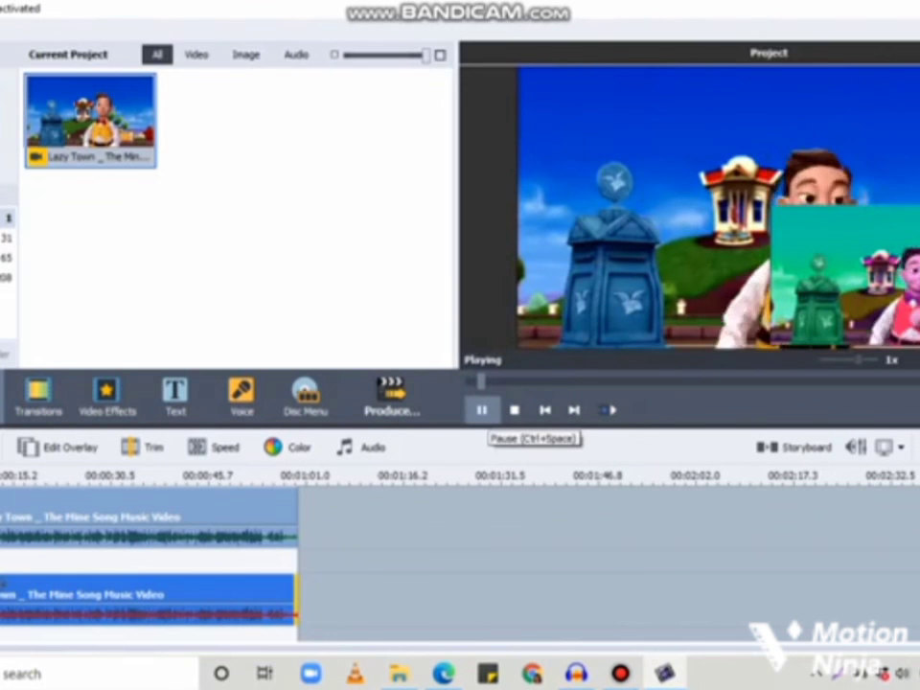